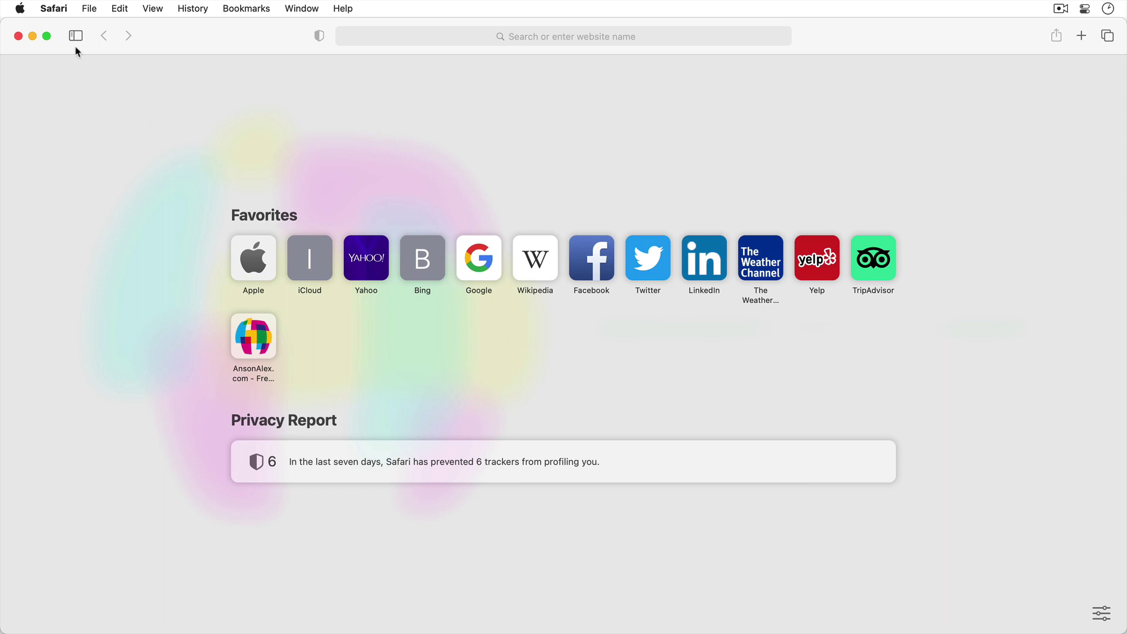
View Safari's version information, then close the About window
left_click(61, 8)
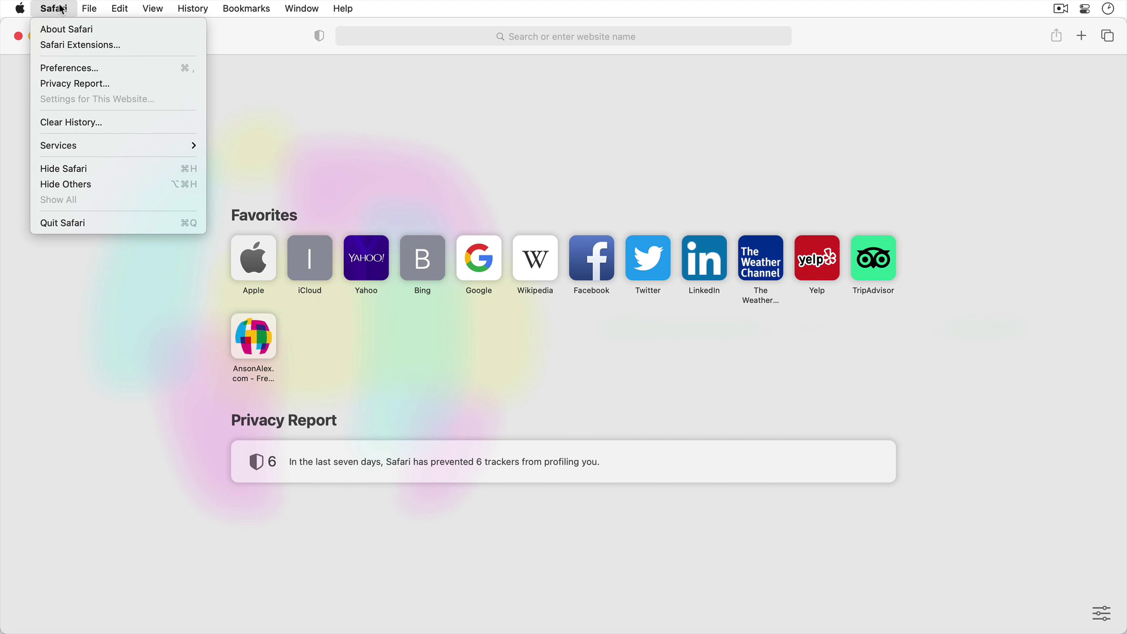
left_click(107, 34)
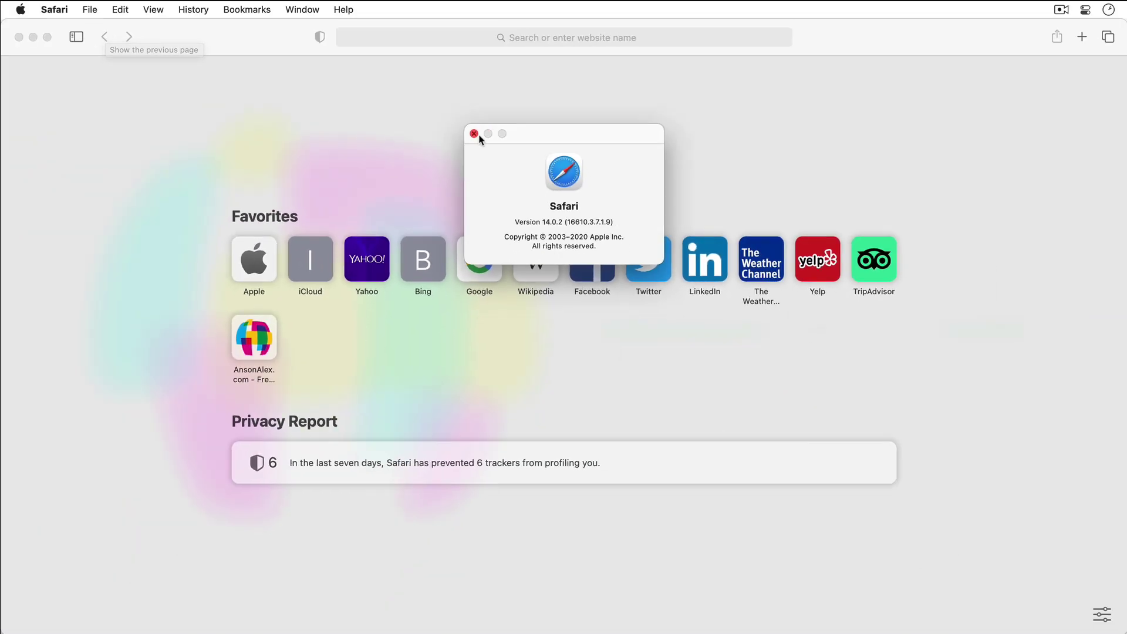
left_click(348, 135)
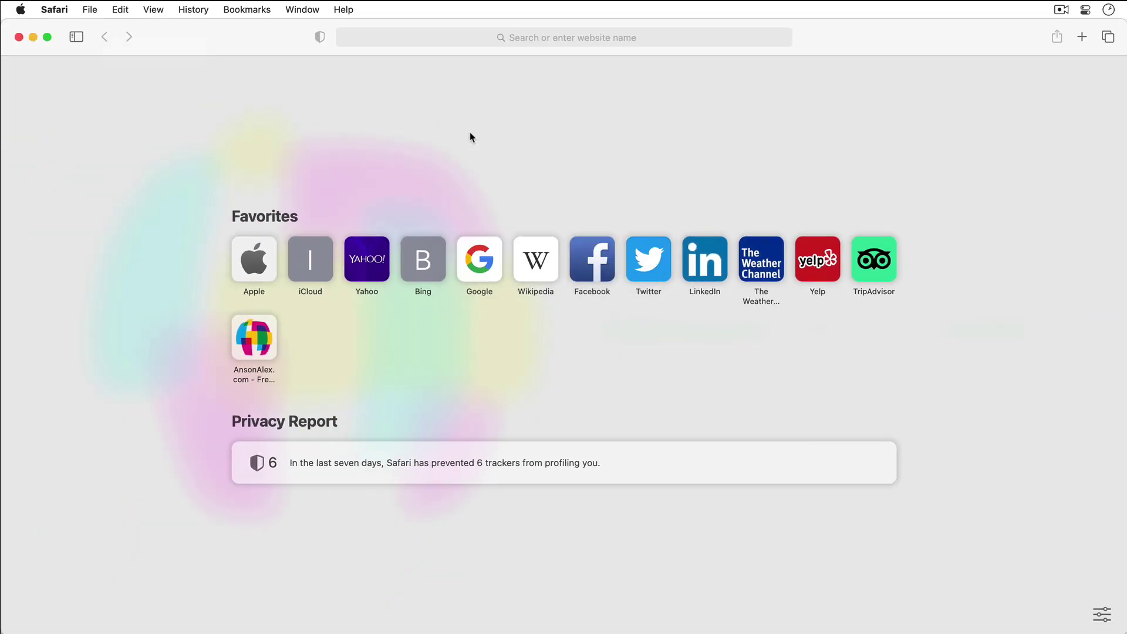
Load ansonalex.com in the current window
left_click(456, 38)
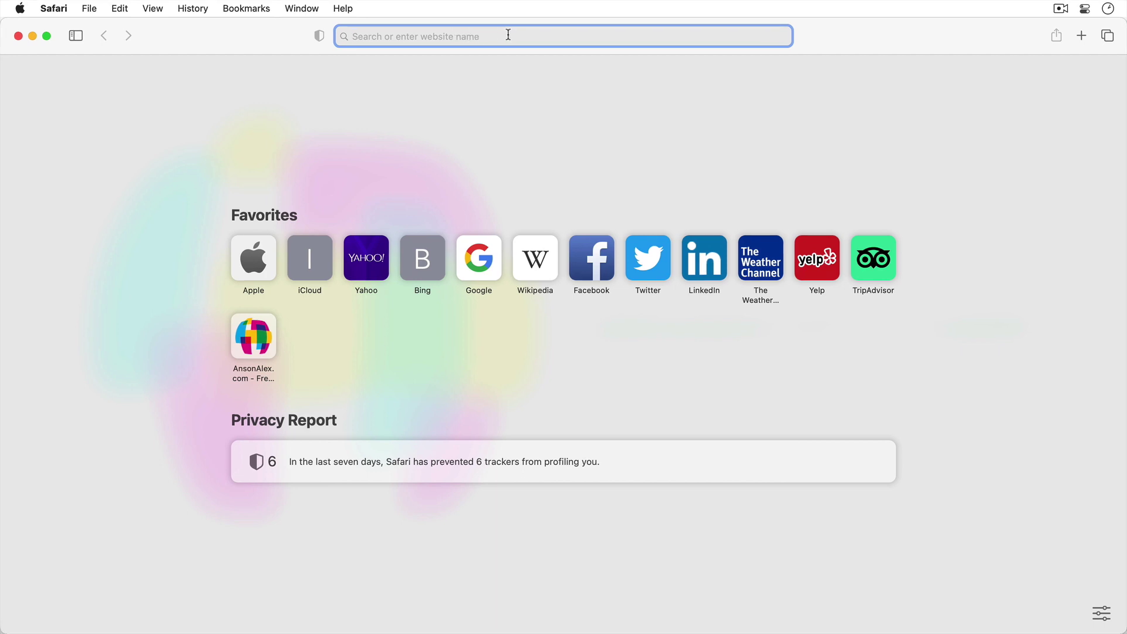
type("ansonalex.com")
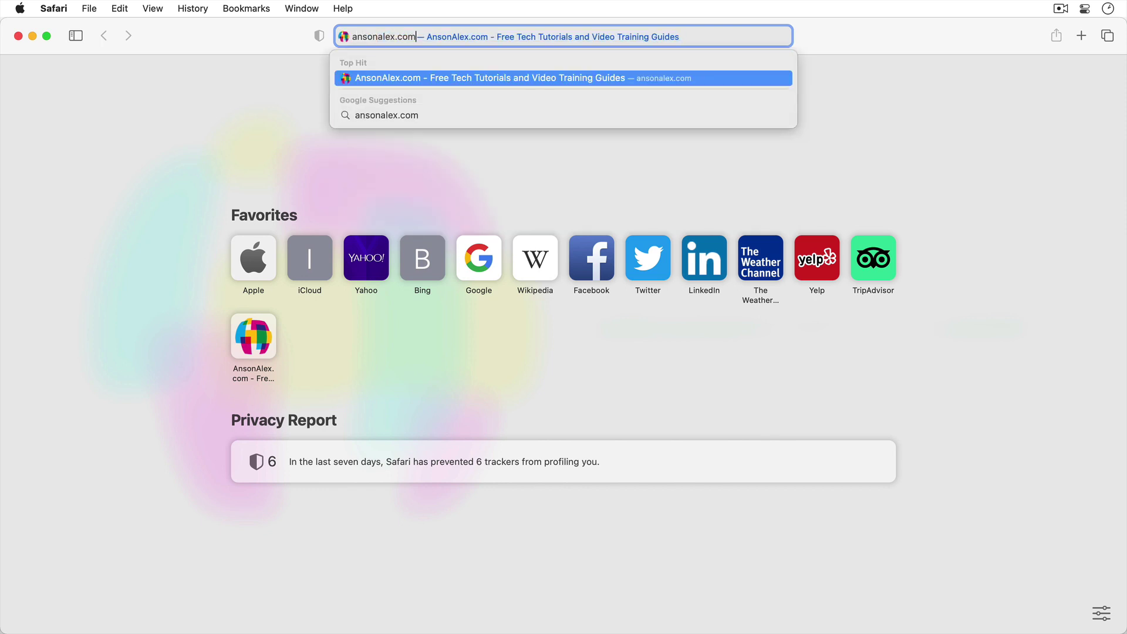
key("Return")
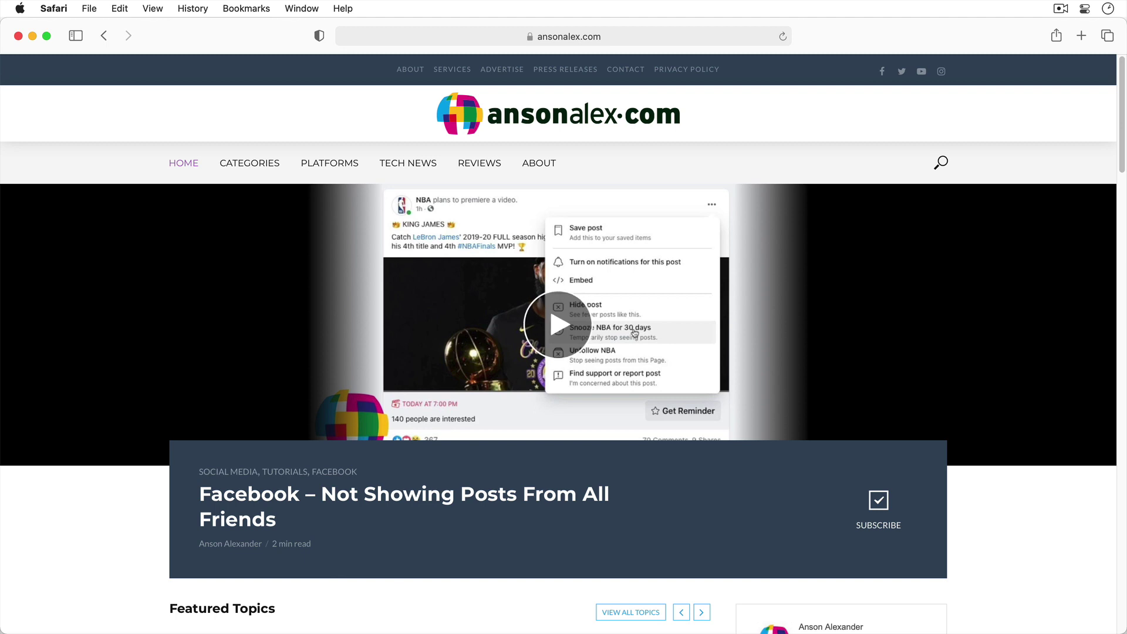
left_click(545, 39)
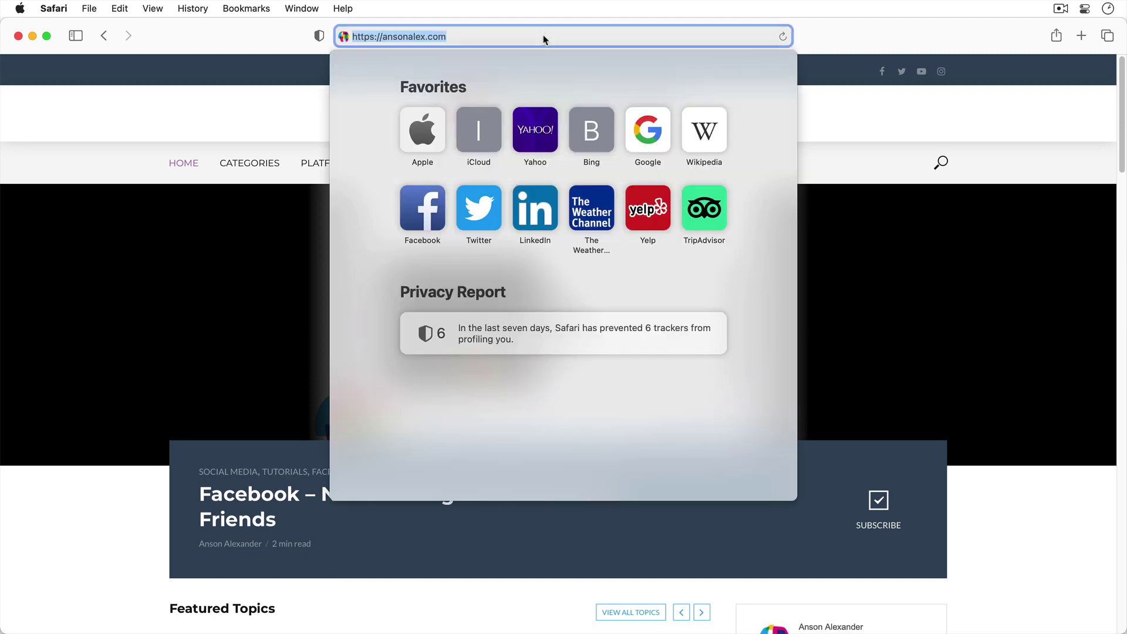
Search Google for 'ansonalex', removing the autocompleted .com ending
key("BackSpace")
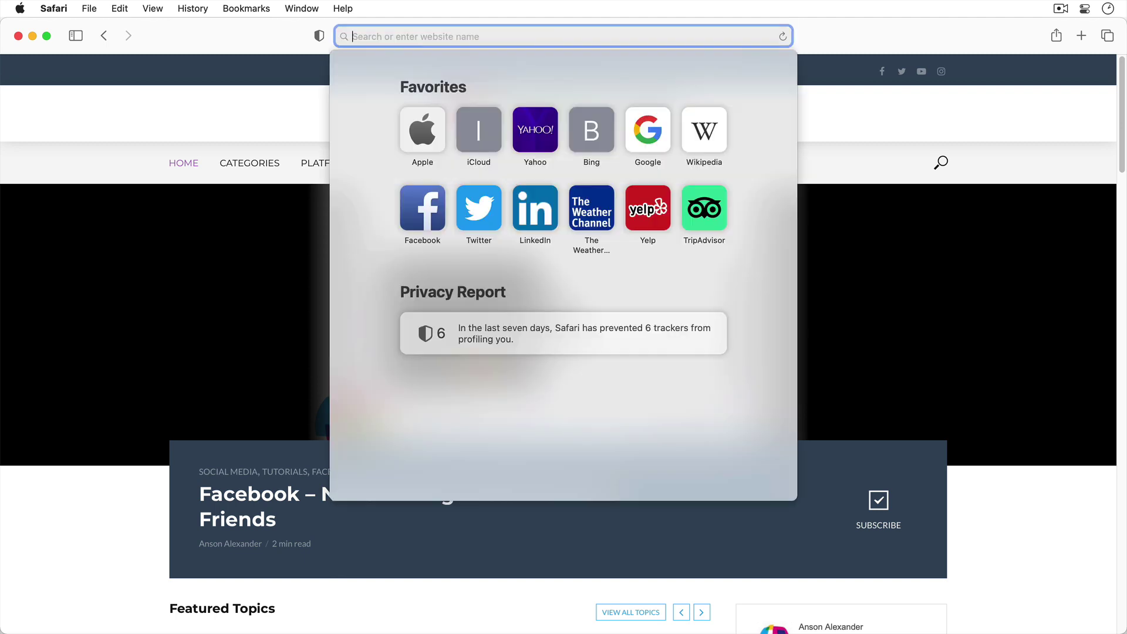
type("ansonalex")
key("BackSpace")
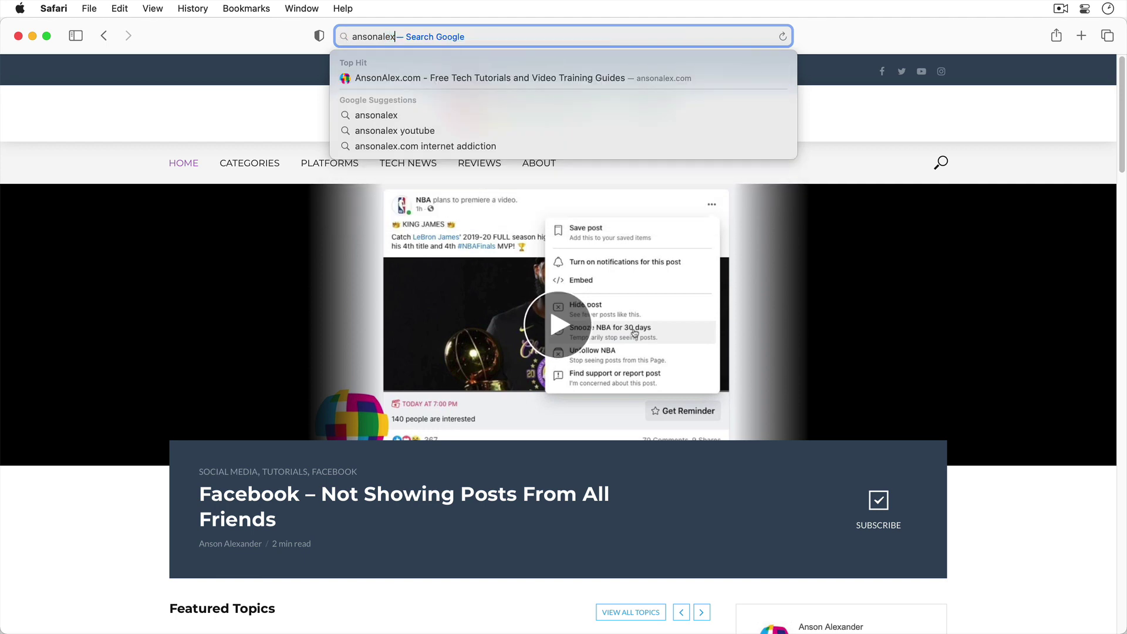
key("Return")
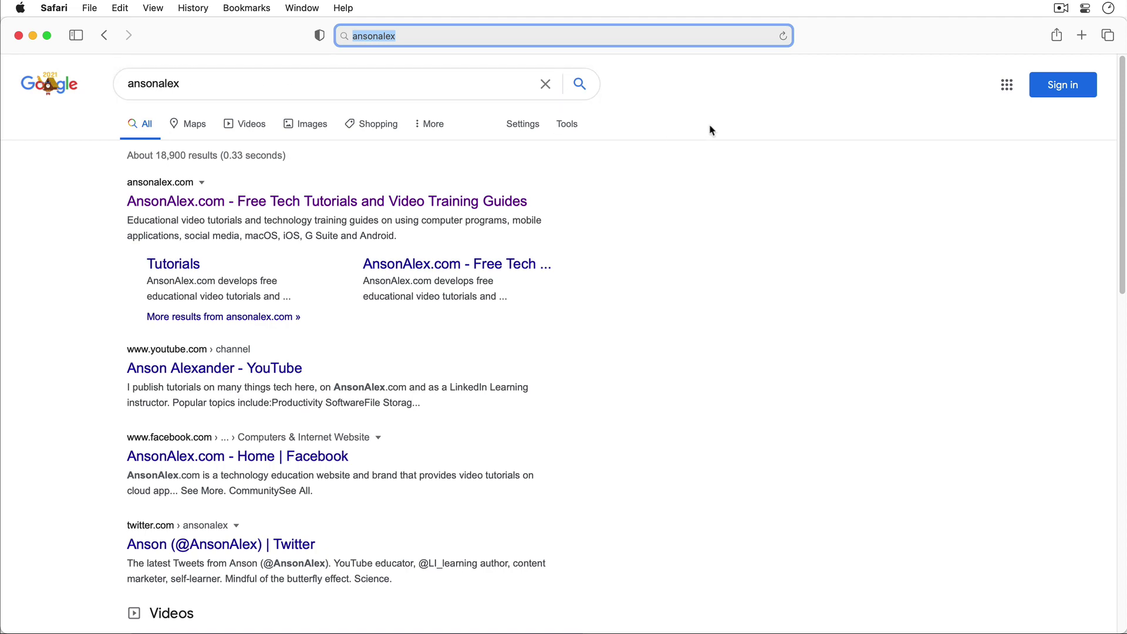
Open a new tab and load ansonalex.com from the autocompleted 'anson'
left_click(1082, 36)
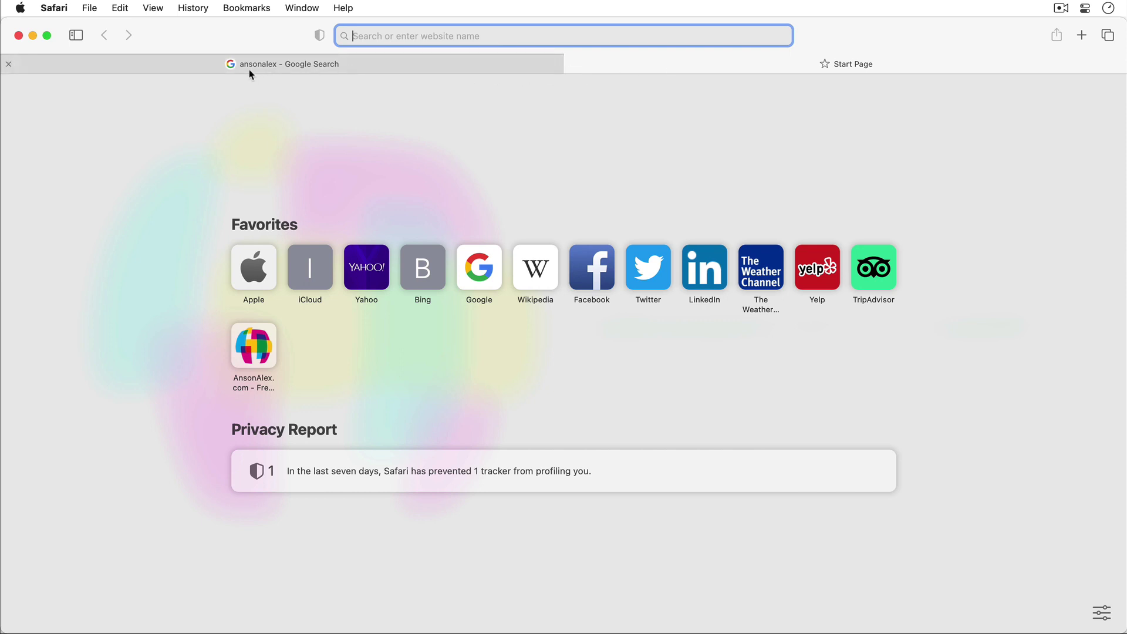
left_click(376, 71)
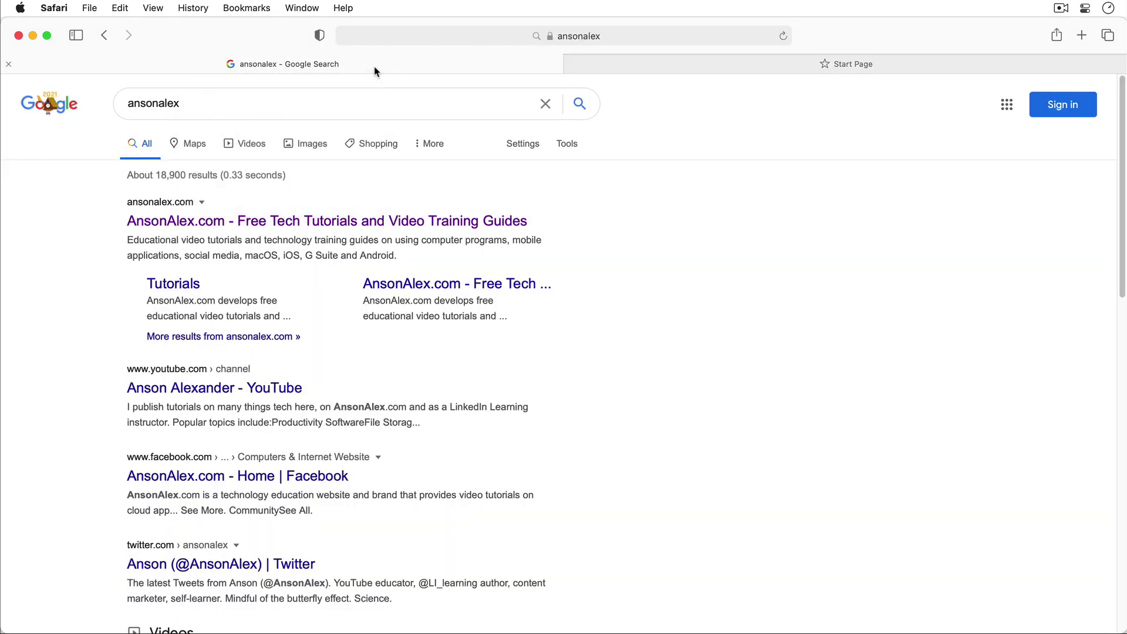
left_click(674, 69)
type("anson")
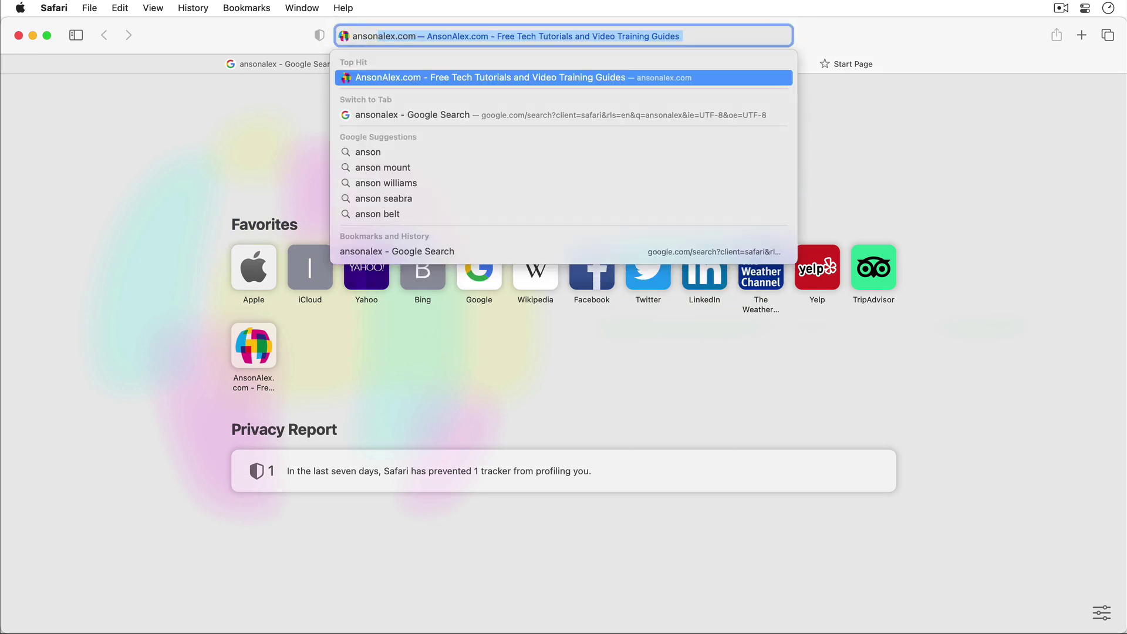
key("Return")
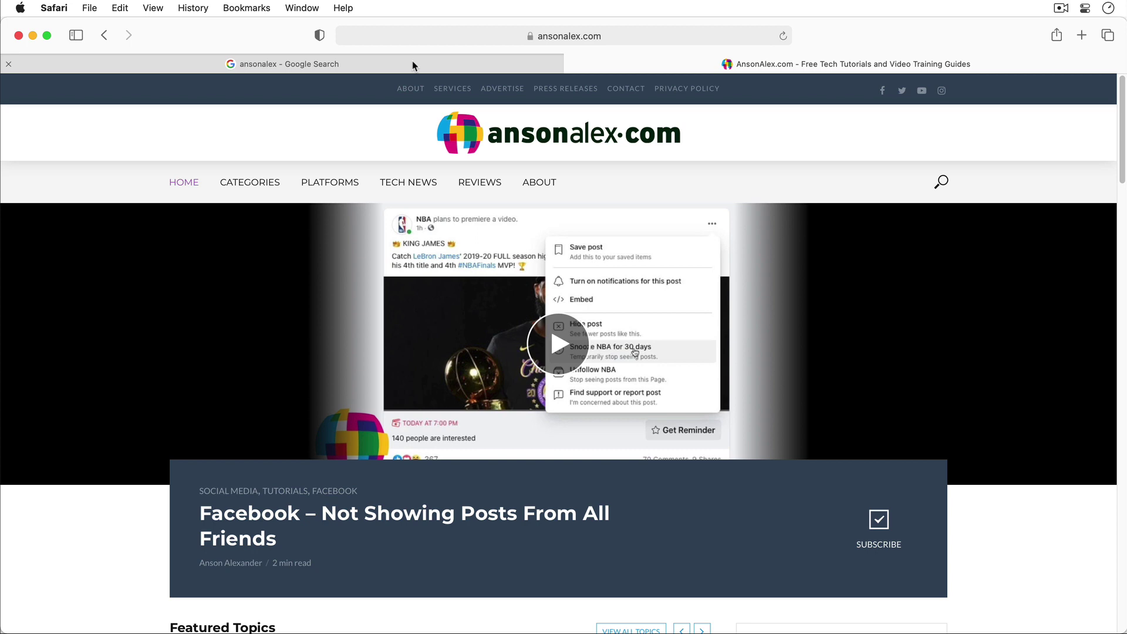
Drag the AnsonAlex tab to first position, then back after Google Search
left_click(412, 62)
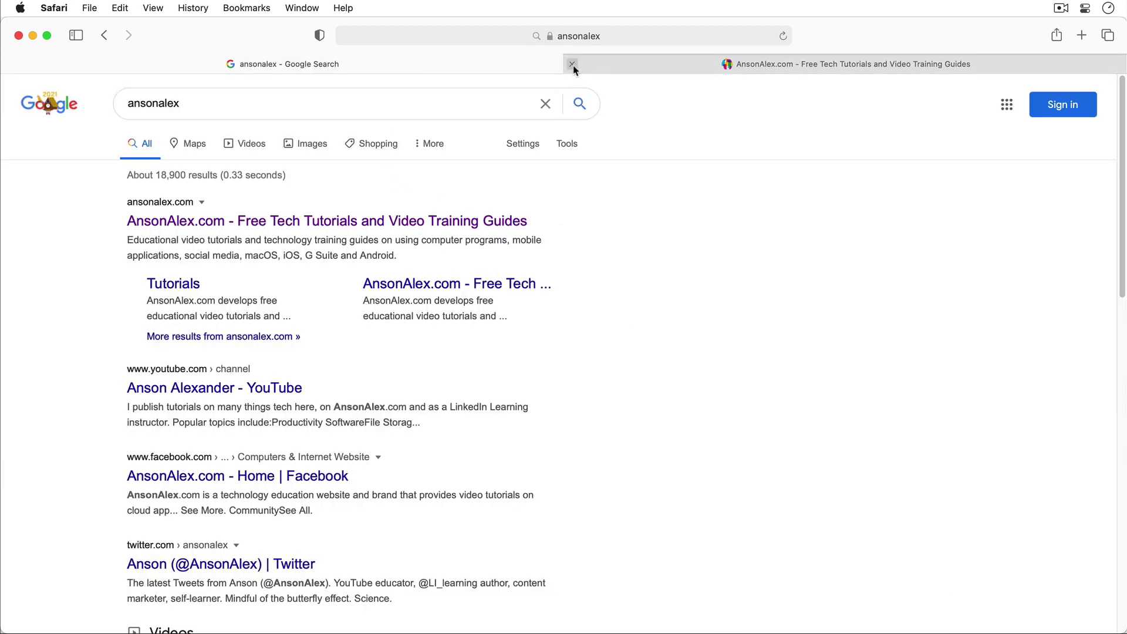
mouse_move(572, 69)
left_click_drag(678, 71, 218, 85)
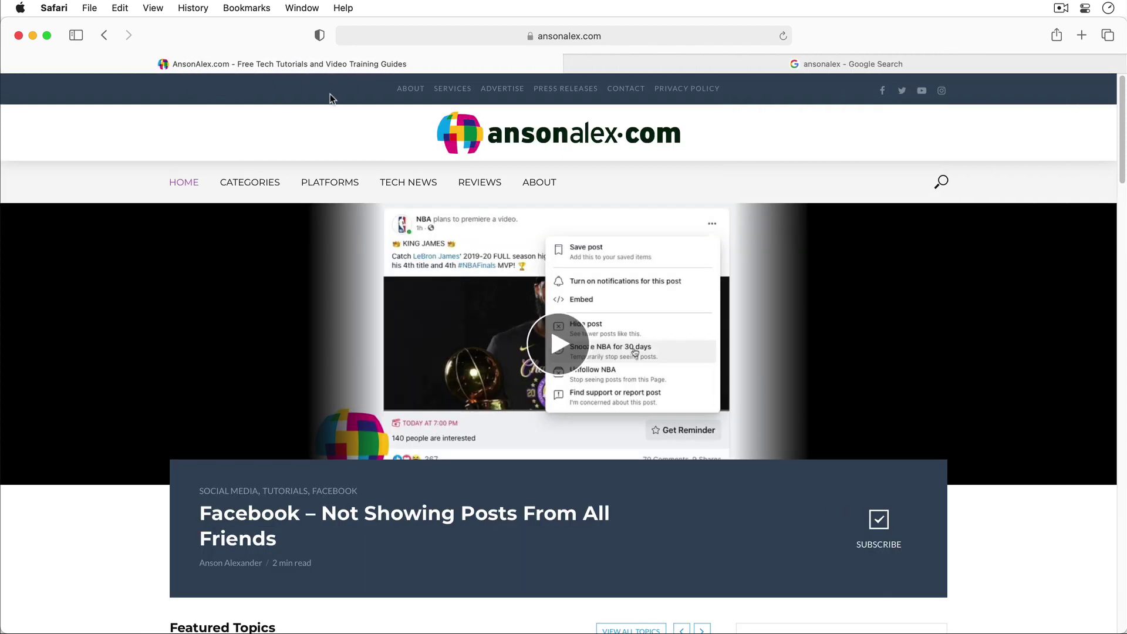
left_click_drag(347, 70, 788, 64)
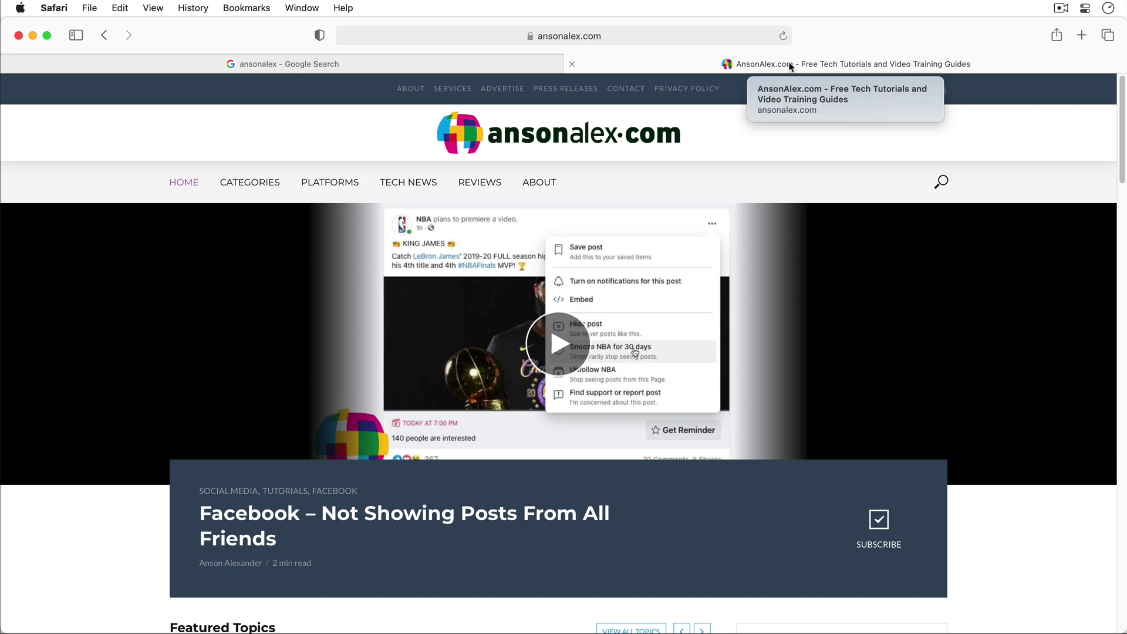
left_click(1108, 36)
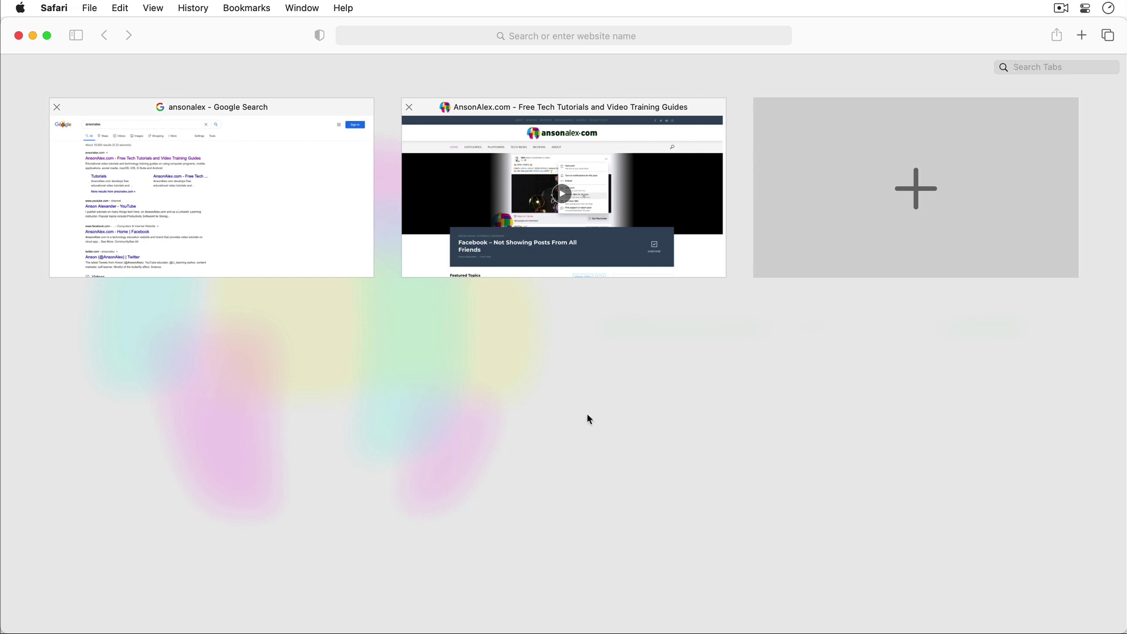
left_click(509, 186)
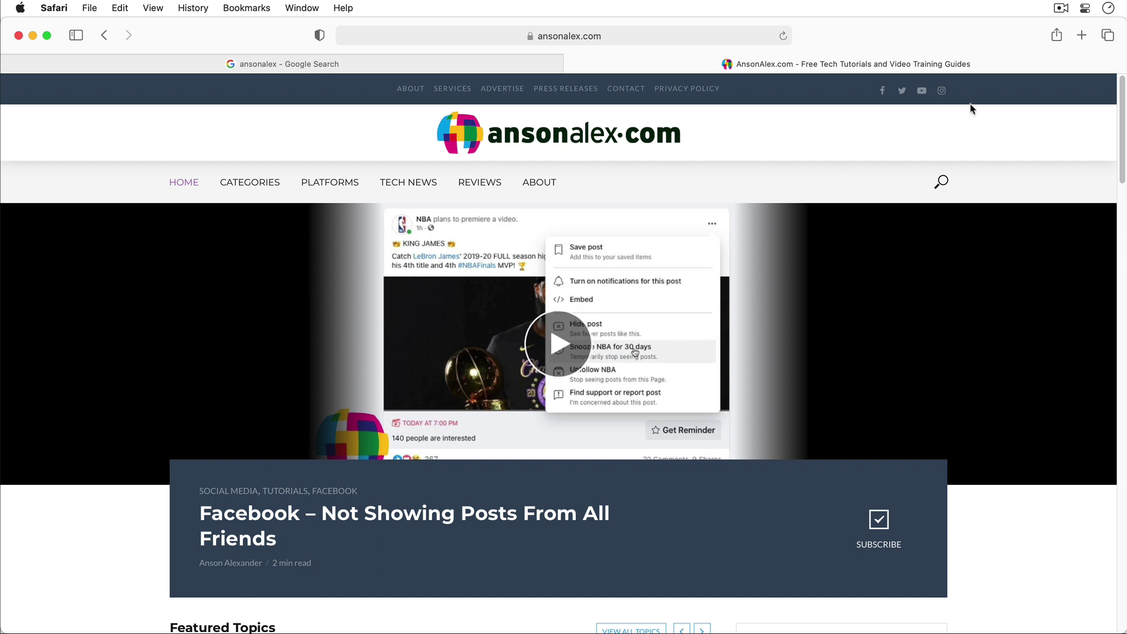
Bookmark the AnsonAlex.com page into Favorites via Share > Add Bookmark
left_click(1057, 37)
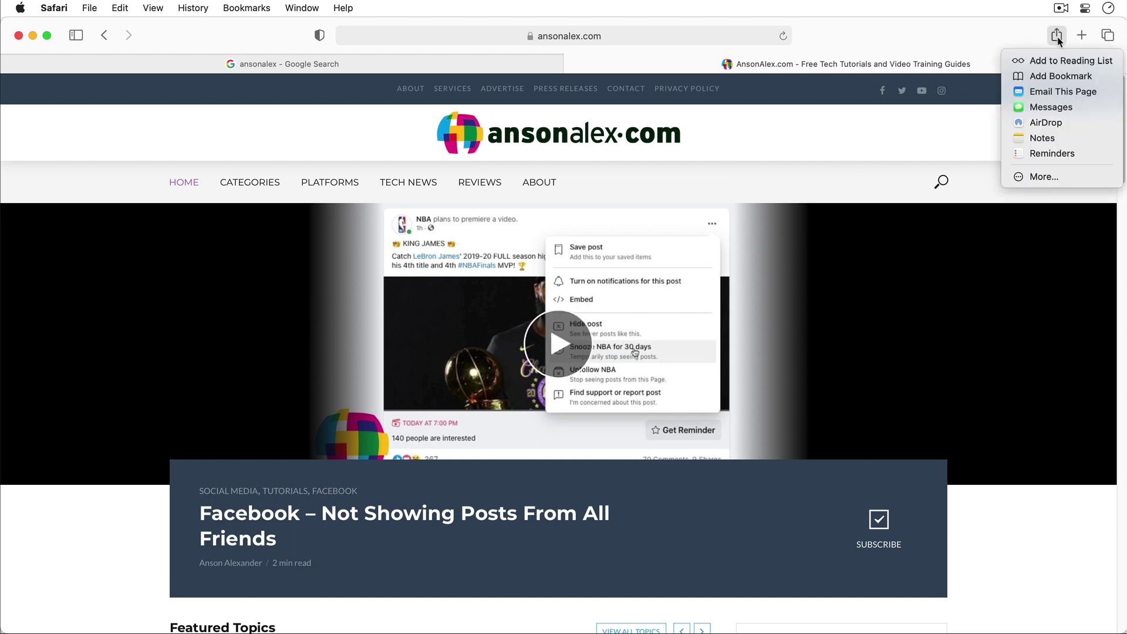
left_click(1078, 76)
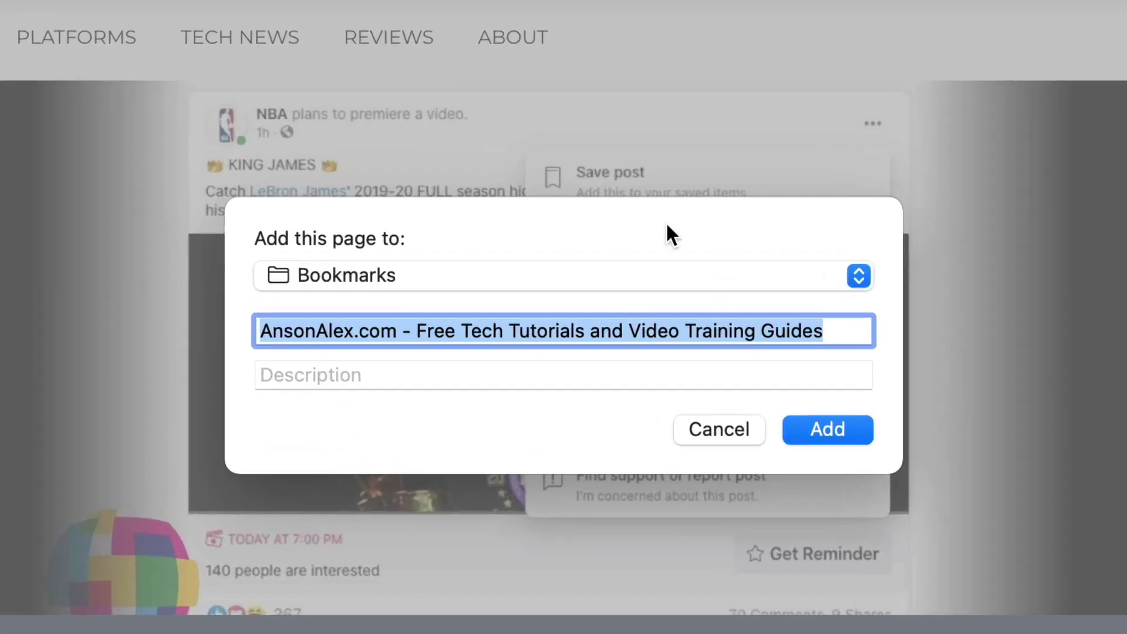
left_click(784, 271)
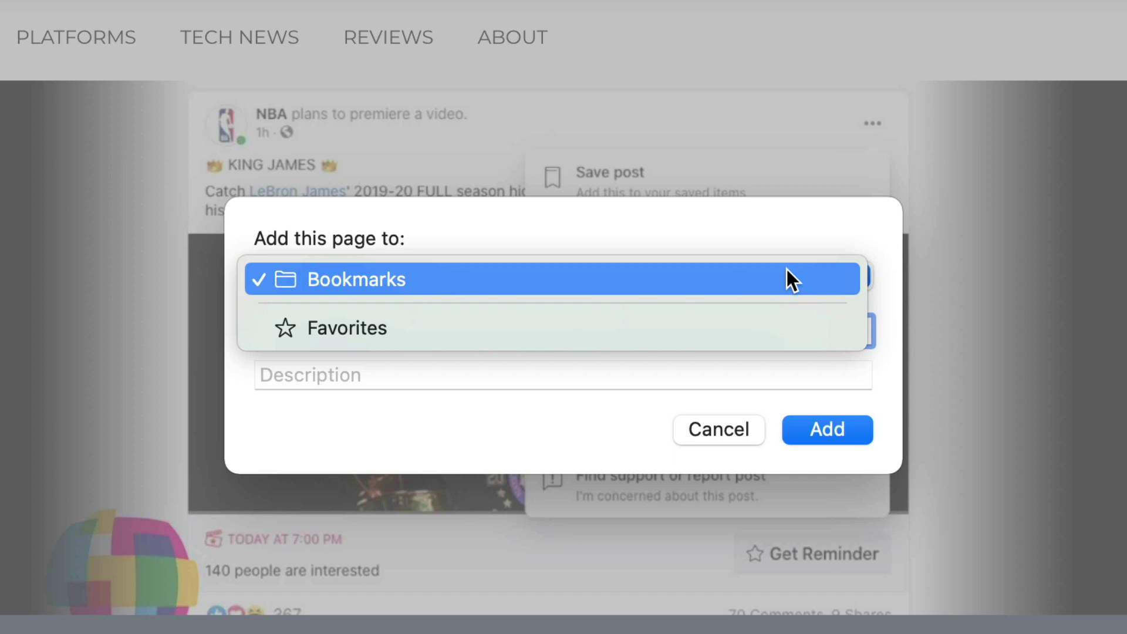
left_click(784, 326)
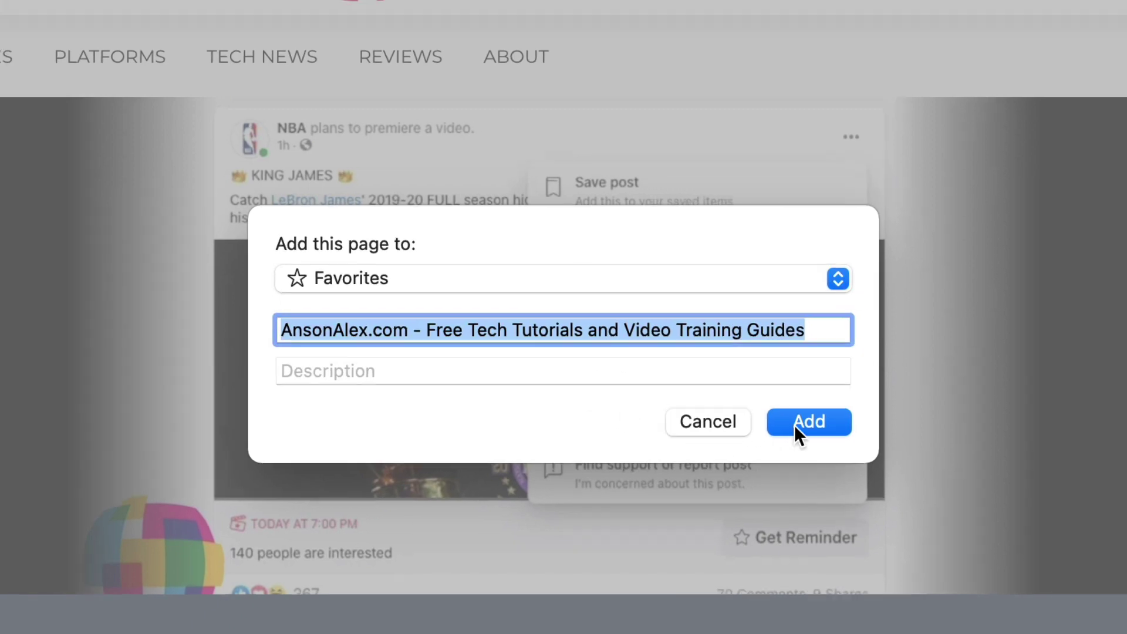
left_click(796, 427)
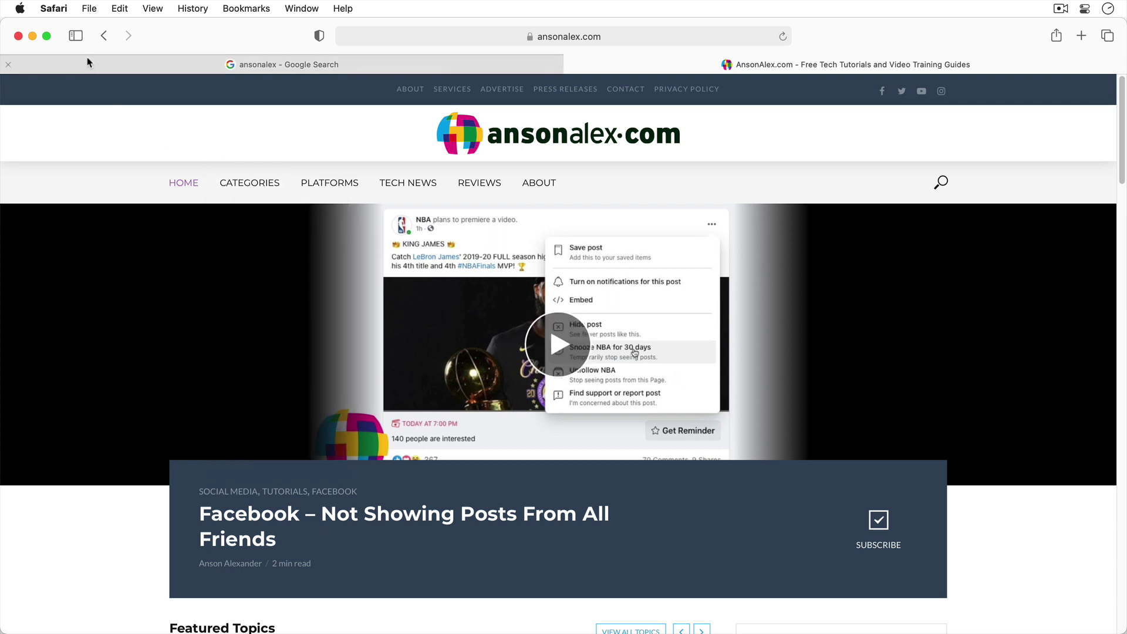
Delete the Yahoo bookmark from Favorites in the bookmarks sidebar
left_click(77, 36)
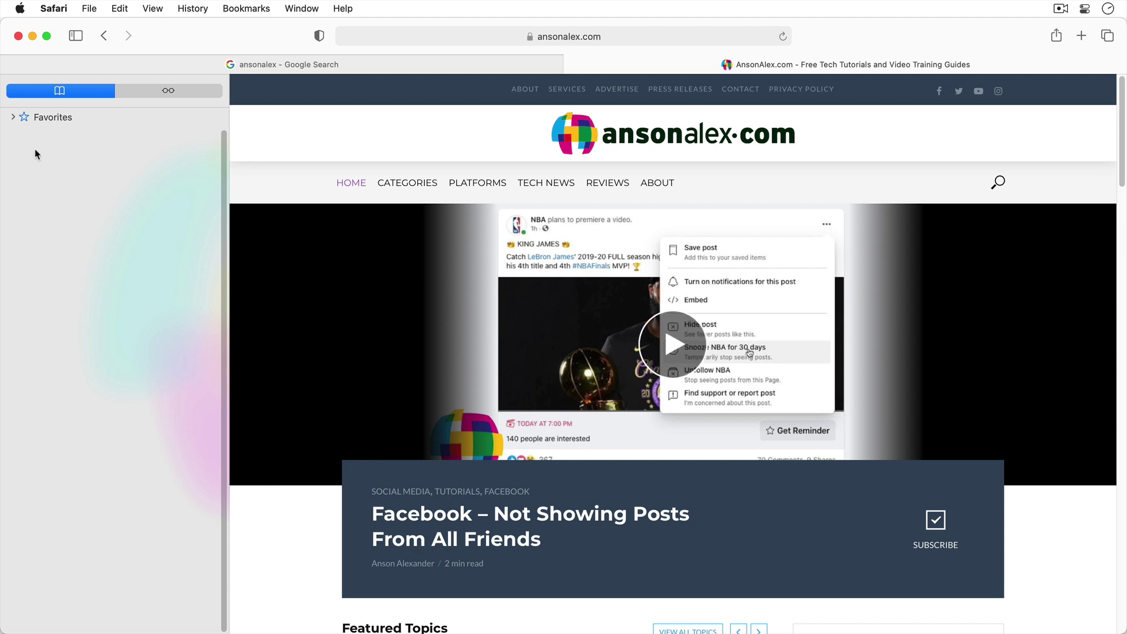
left_click(13, 118)
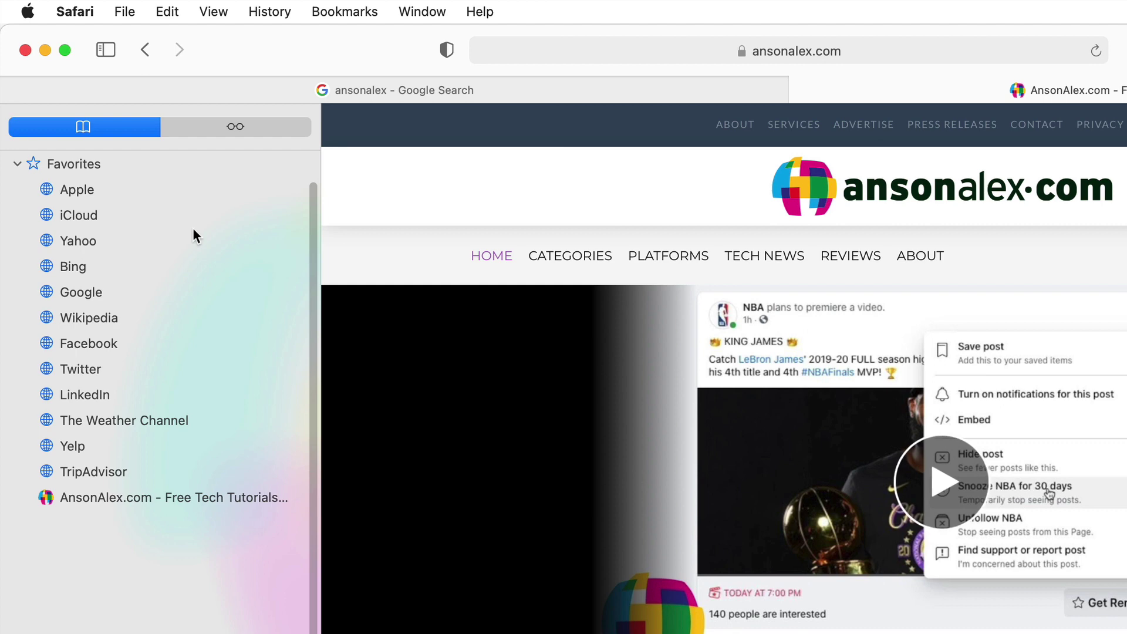
right_click(84, 240)
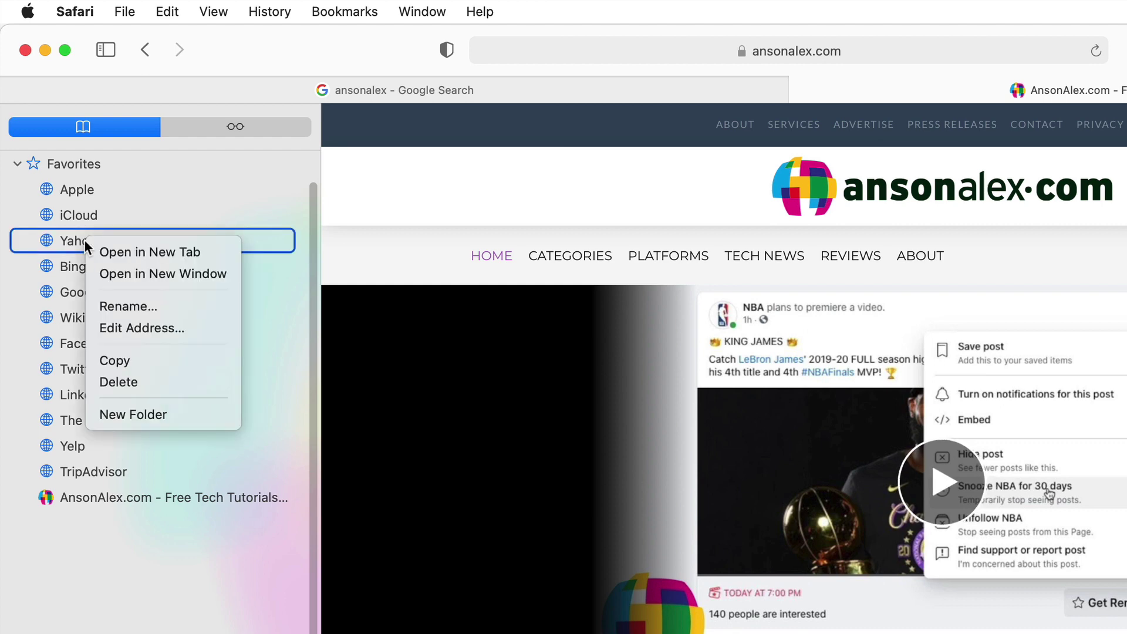
left_click(149, 381)
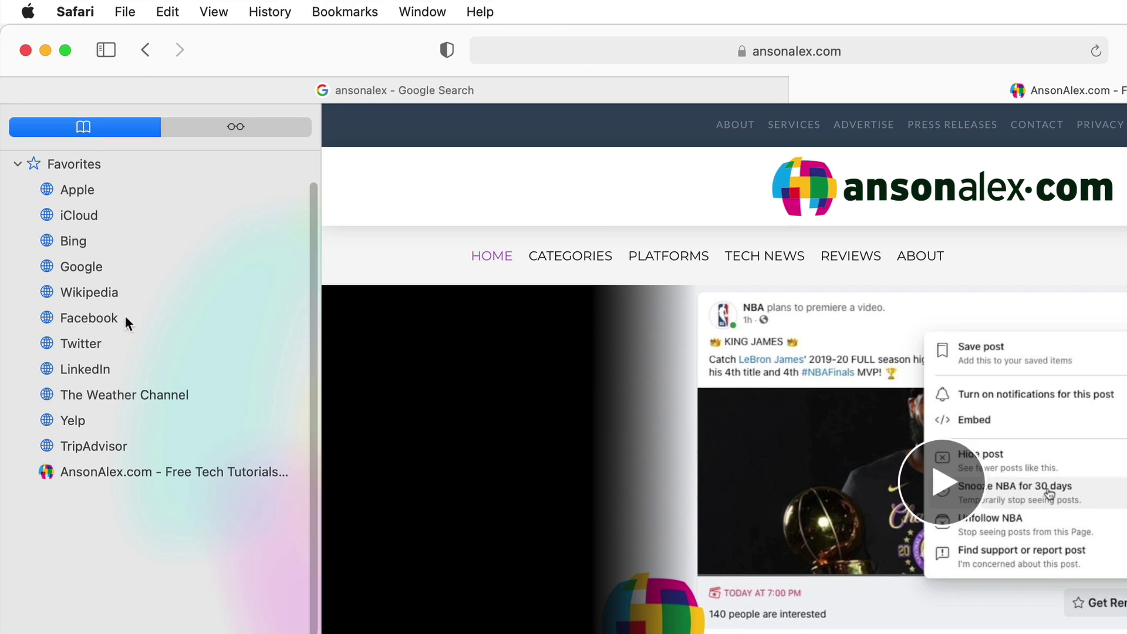
Create a 'Tech Websites' folder and move the AnsonAlex.com bookmark into it
right_click(120, 591)
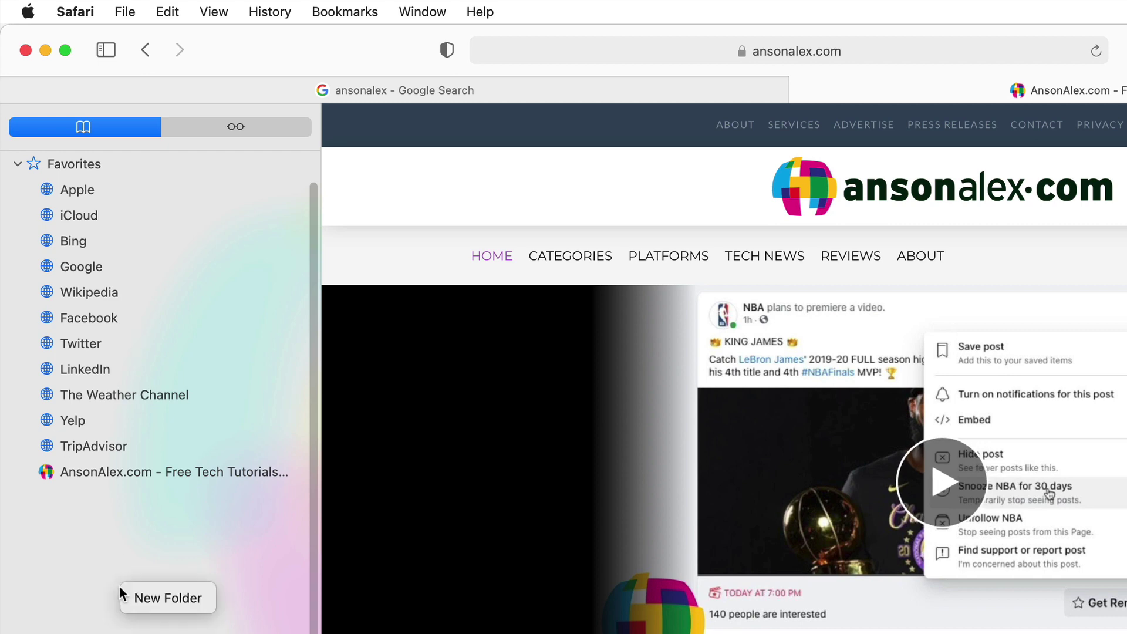
left_click(168, 599)
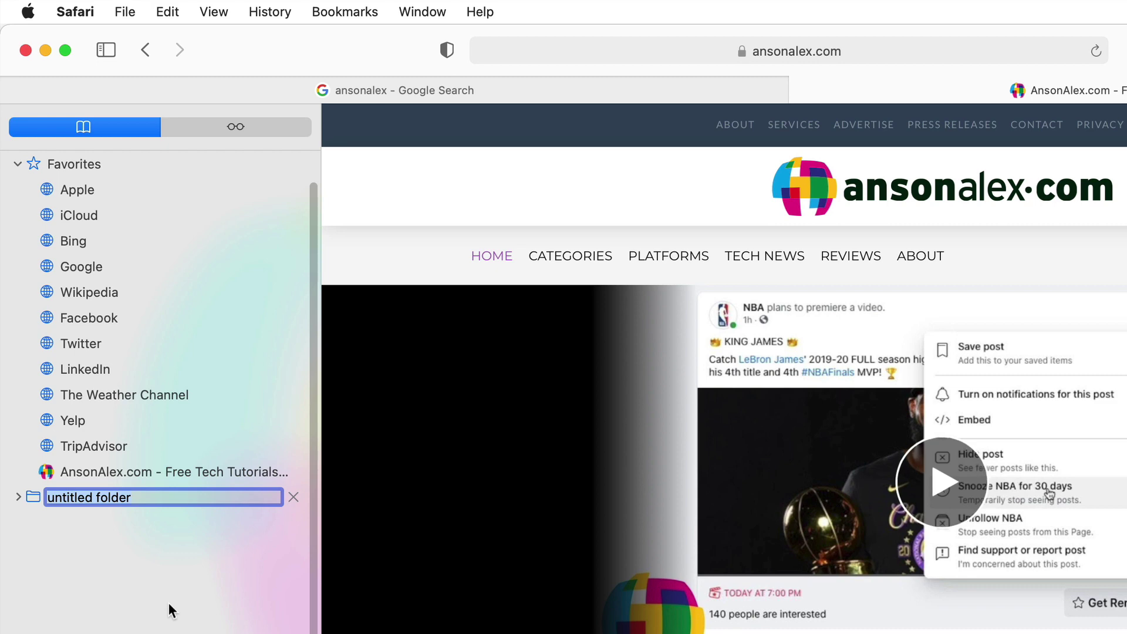
type("Tech Web")
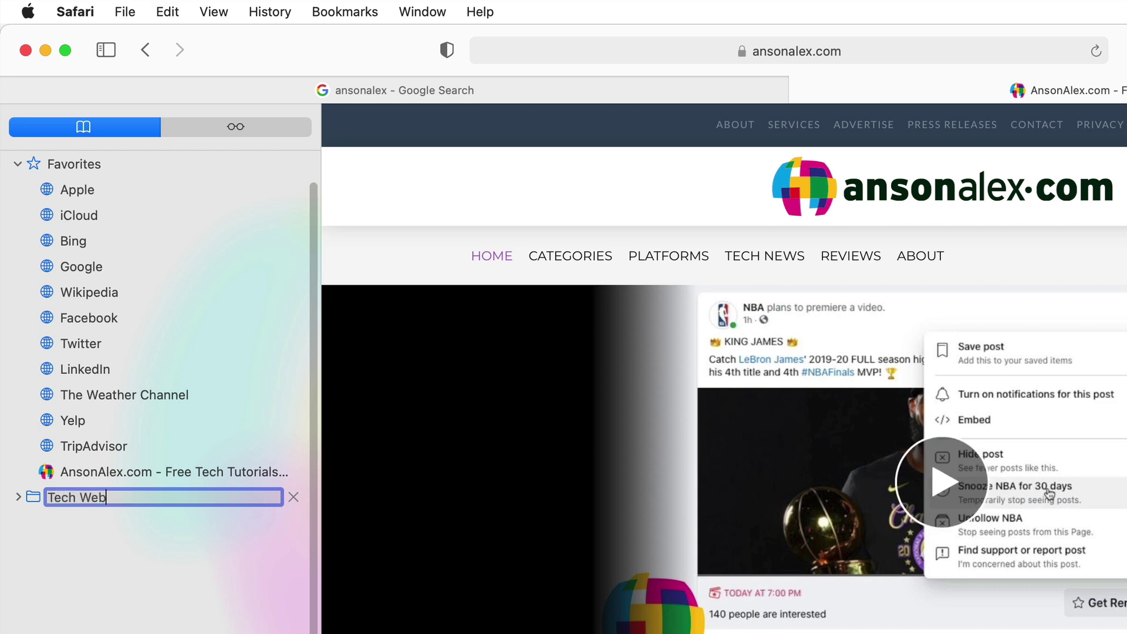
type("sites")
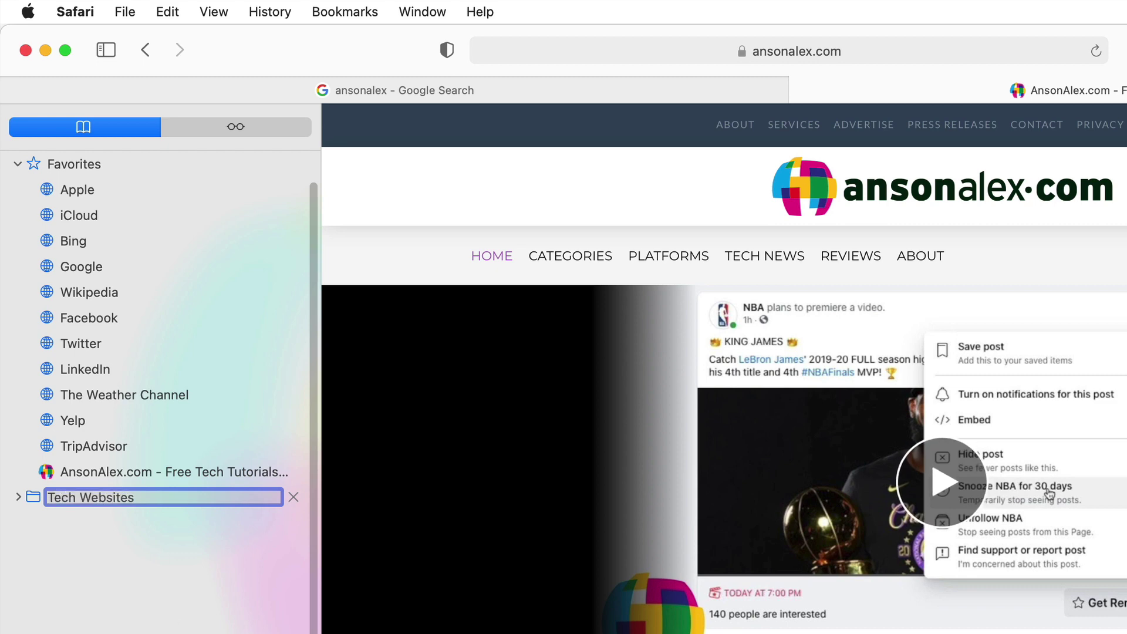
left_click(153, 534)
left_click_drag(109, 468, 93, 494)
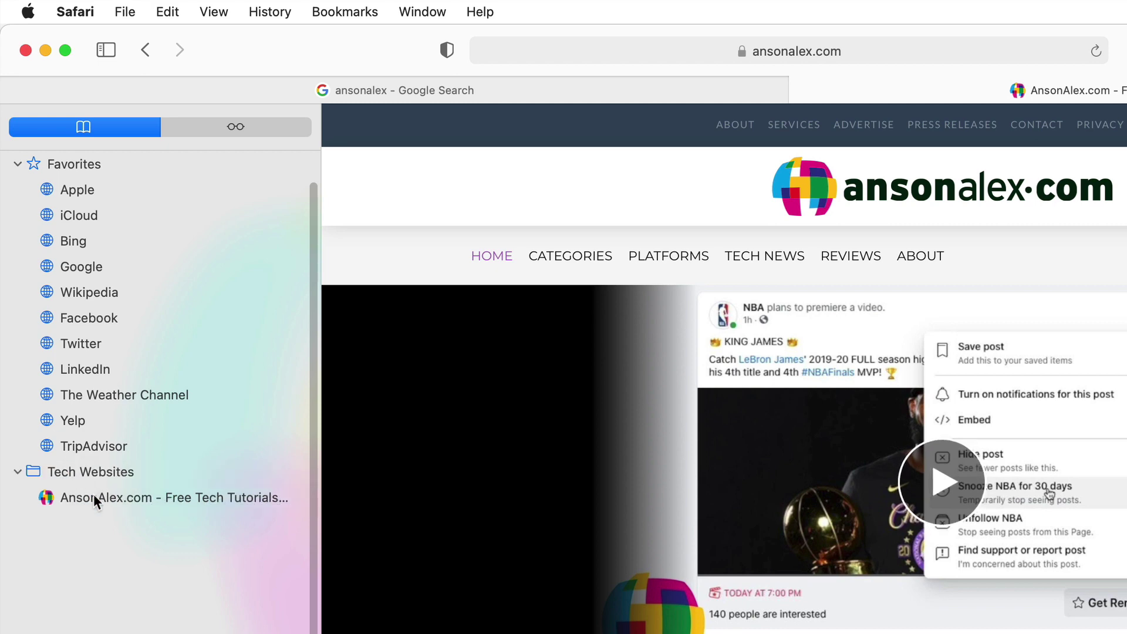
left_click(18, 164)
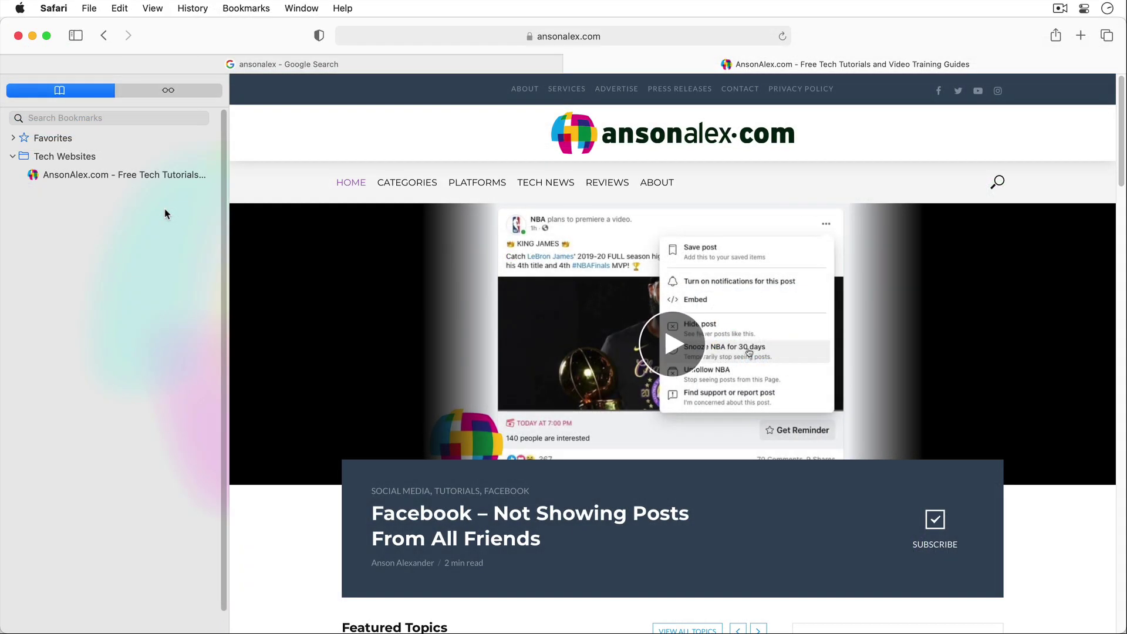
left_click(247, 9)
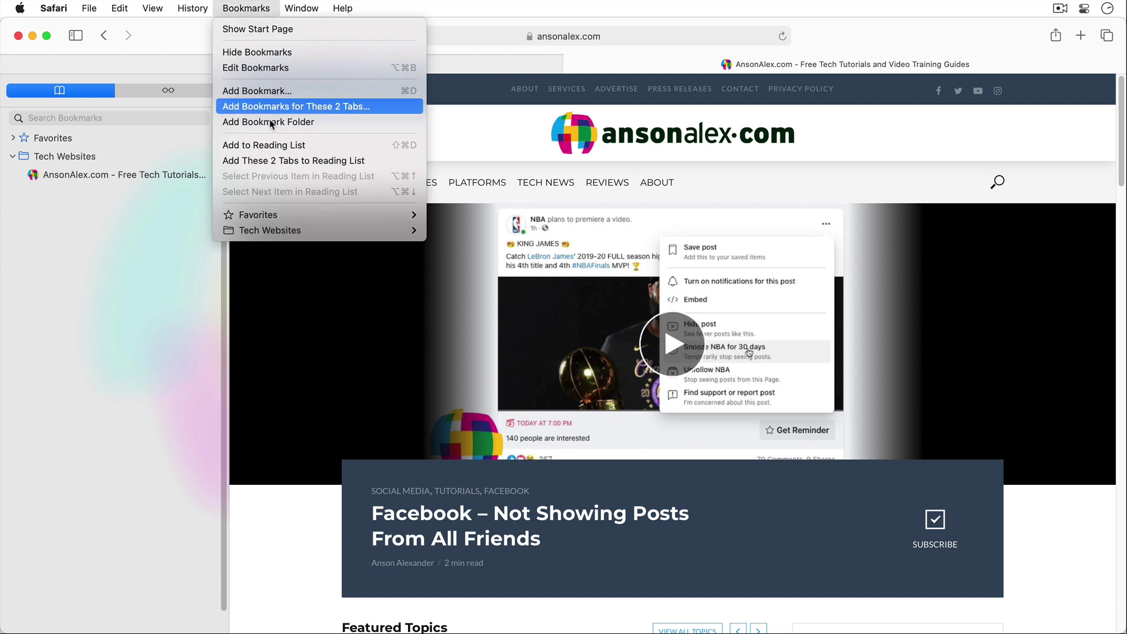
mouse_move(296, 217)
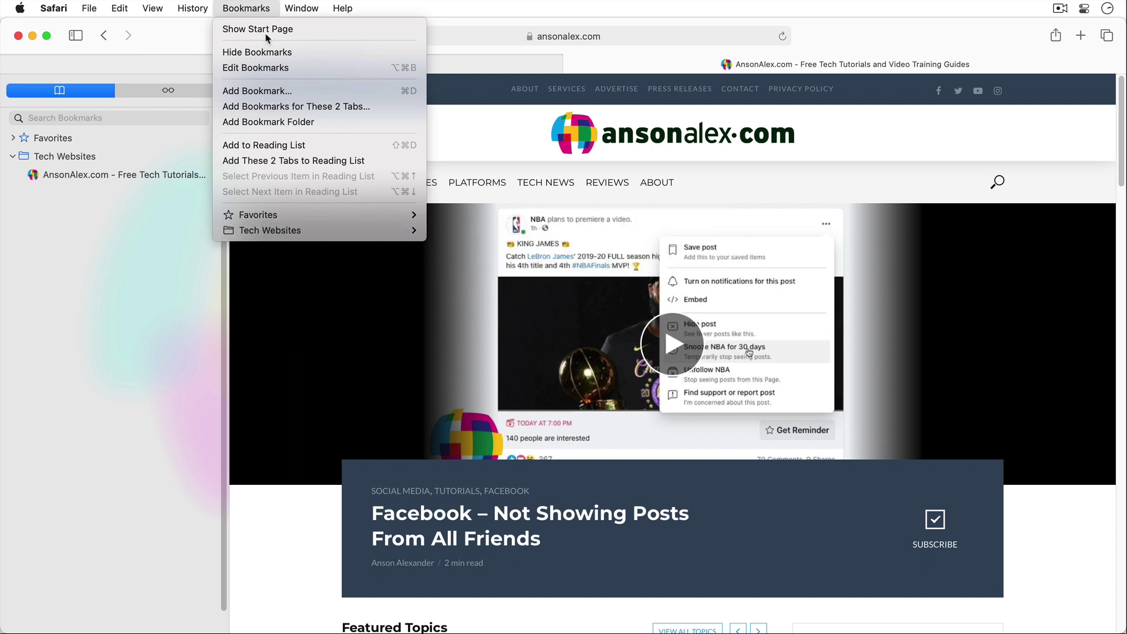
left_click(262, 7)
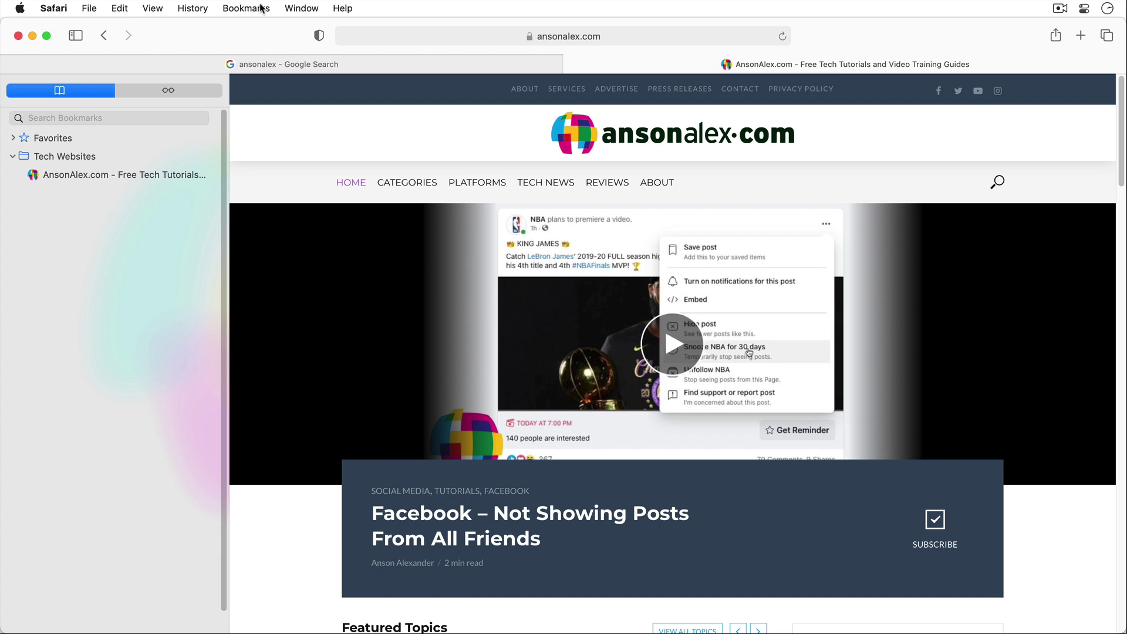
Add the Bookmarks and Home items to the toolbar through Customize Toolbar
right_click(277, 30)
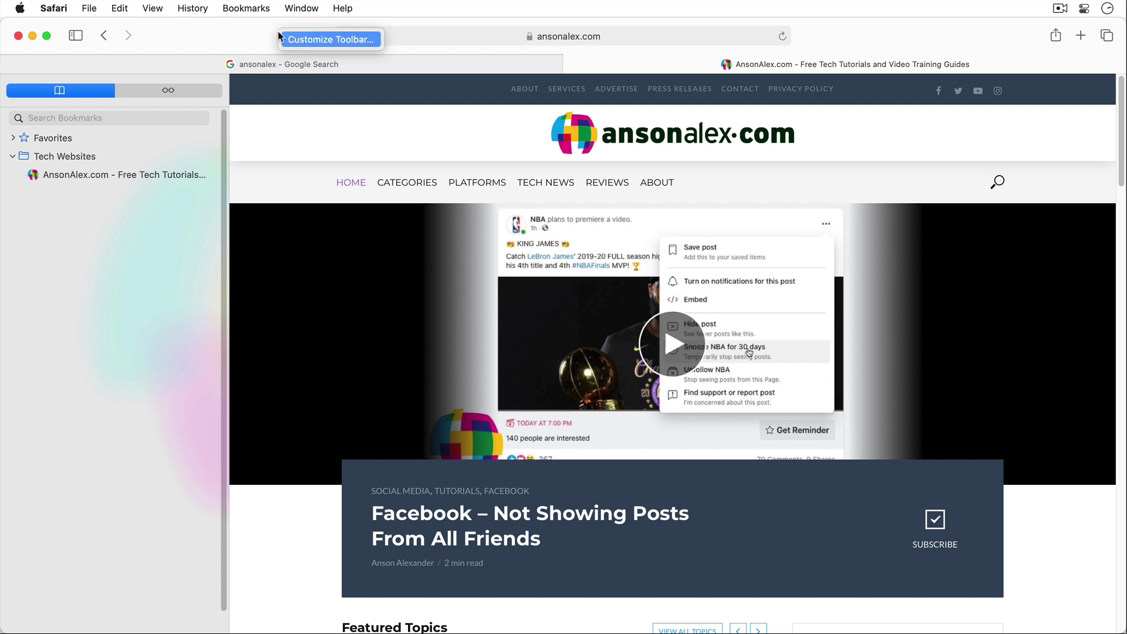
left_click(372, 40)
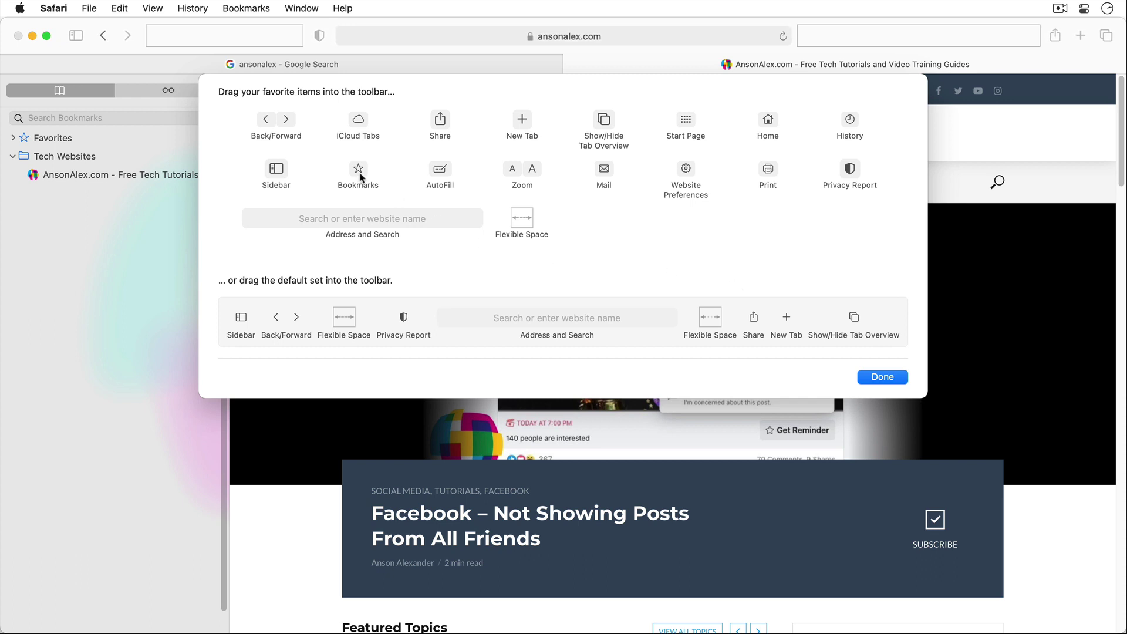
left_click_drag(361, 174, 812, 39)
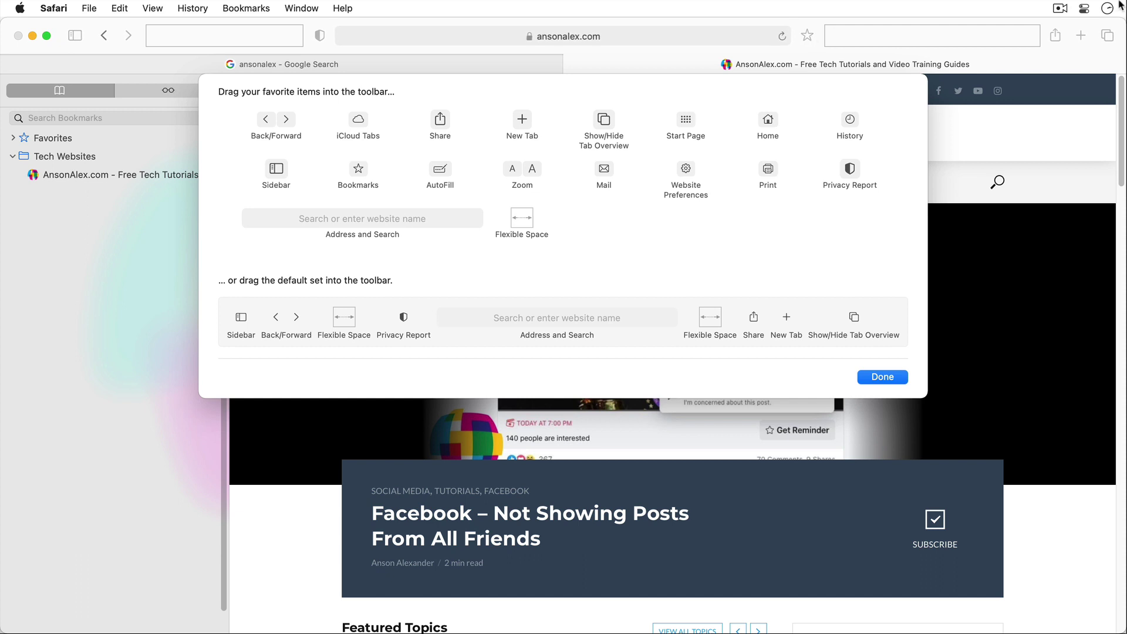
left_click_drag(776, 127, 314, 43)
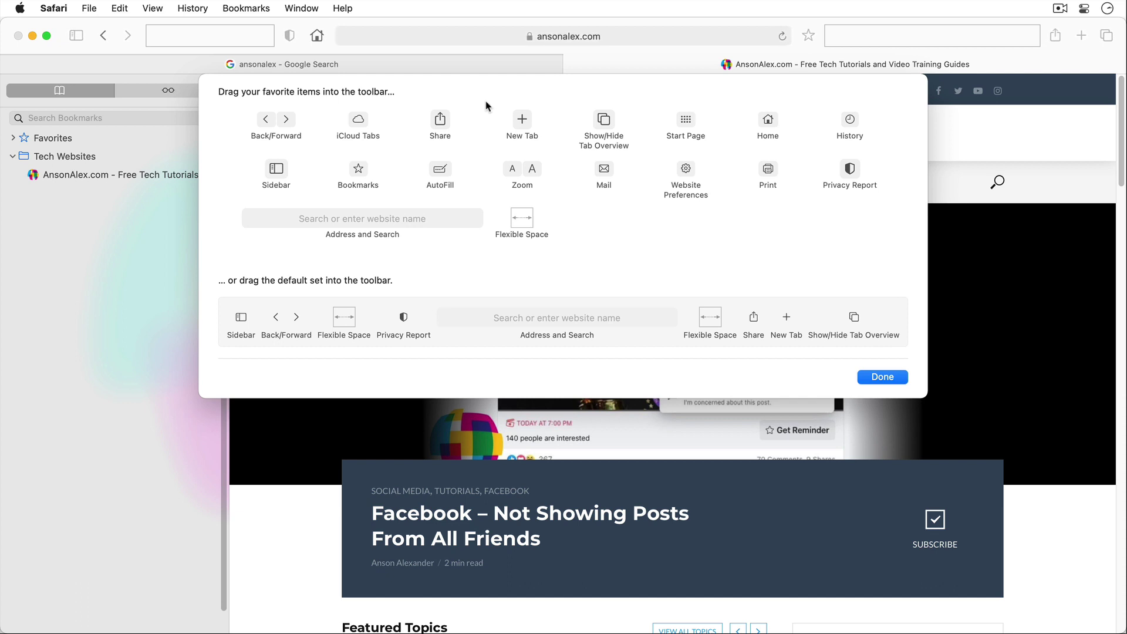
left_click(881, 377)
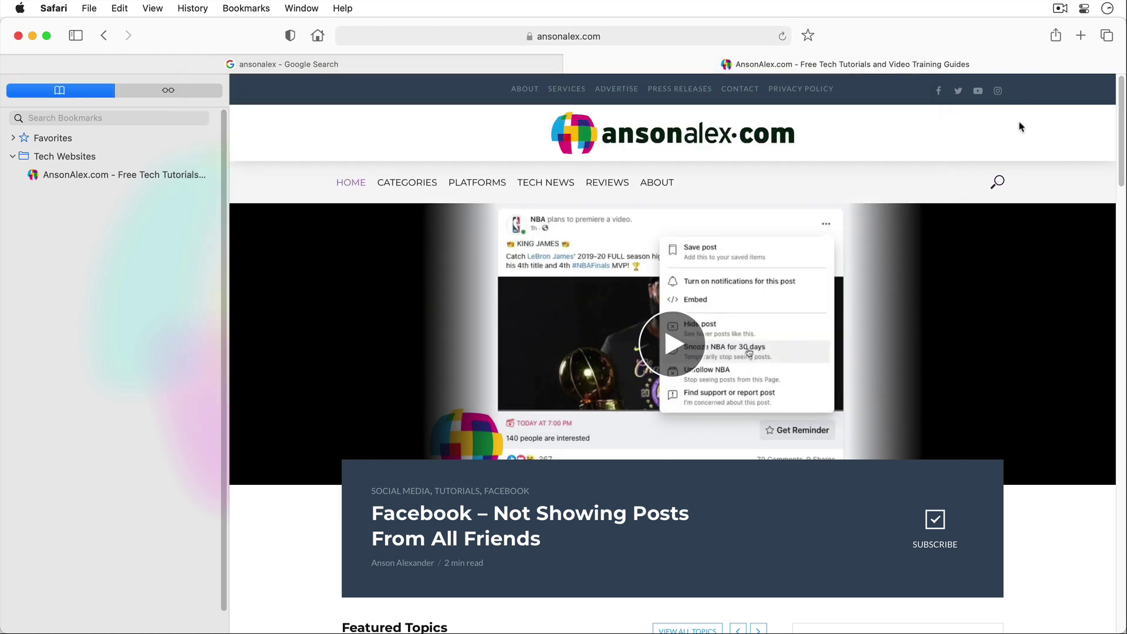
Show the empty Reading List in the sidebar
left_click(1055, 36)
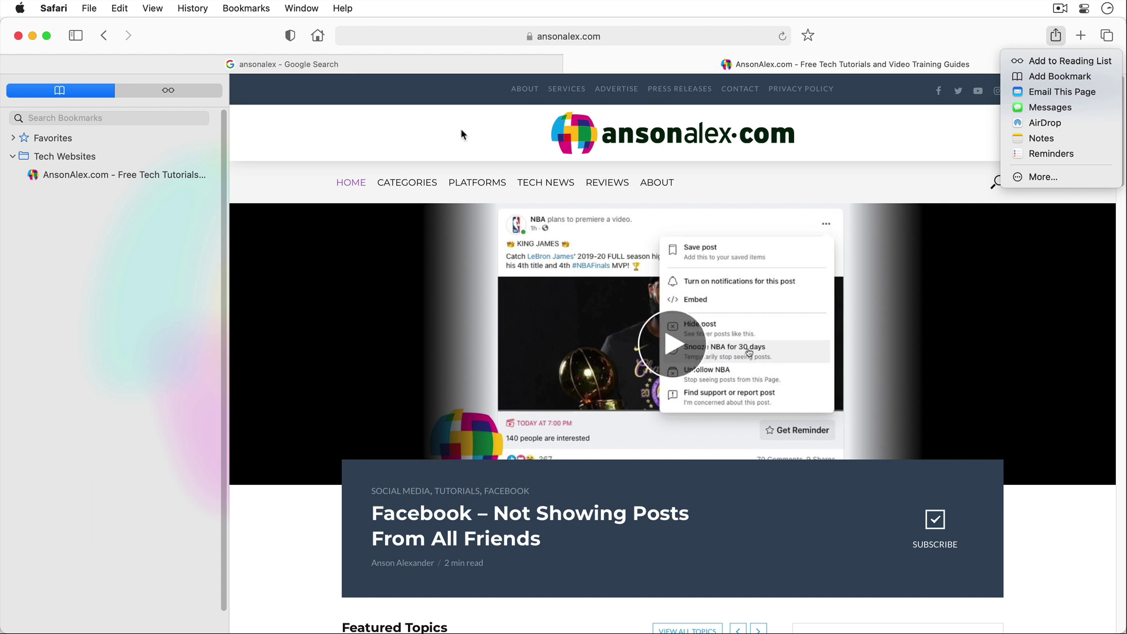
left_click(165, 94)
left_click(174, 91)
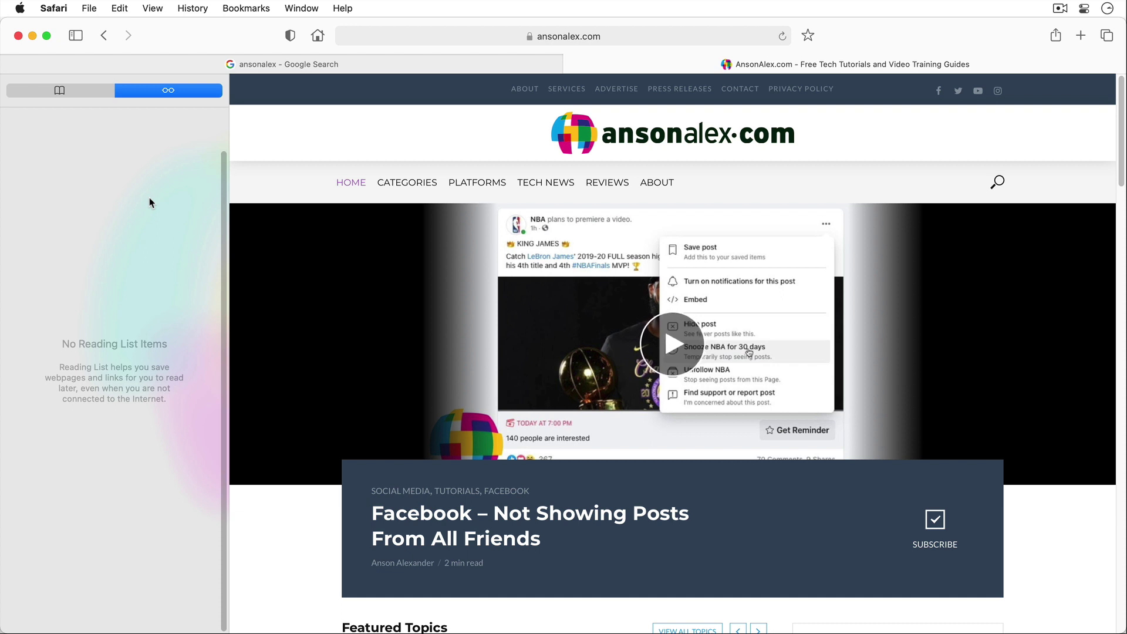
Reload the AnsonAlex.com page
left_click(1056, 36)
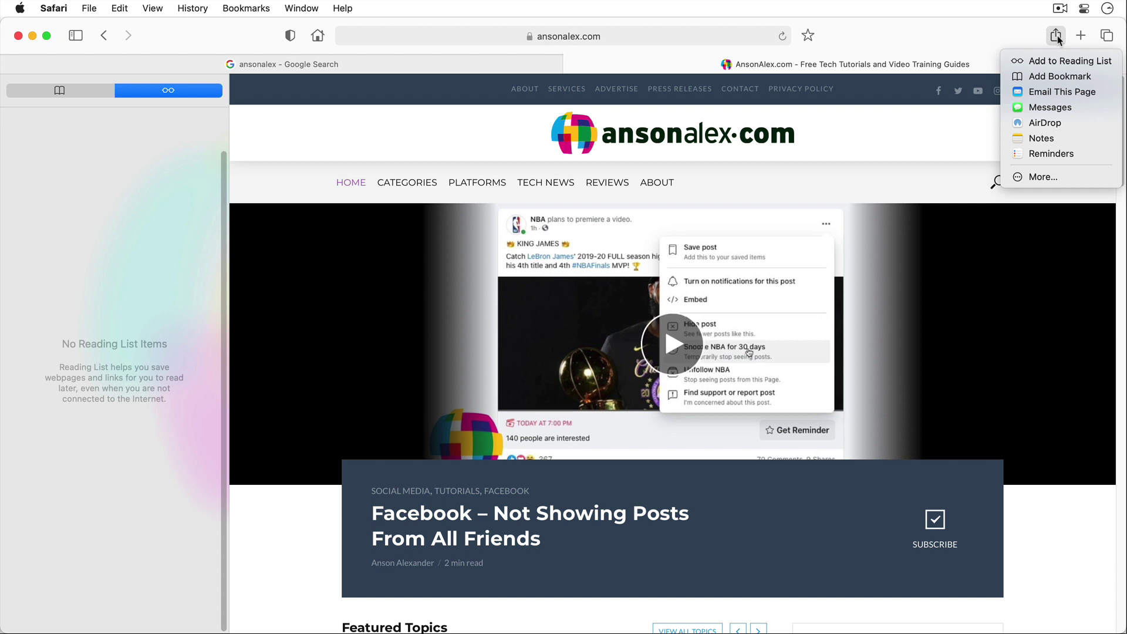
left_click(485, 128)
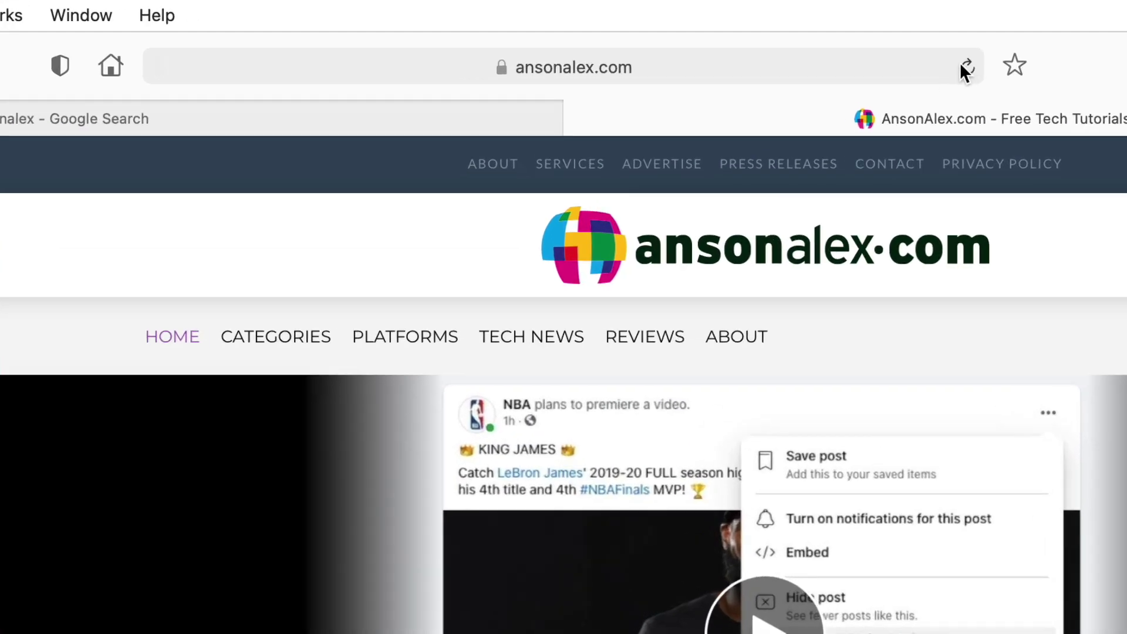
left_click(966, 67)
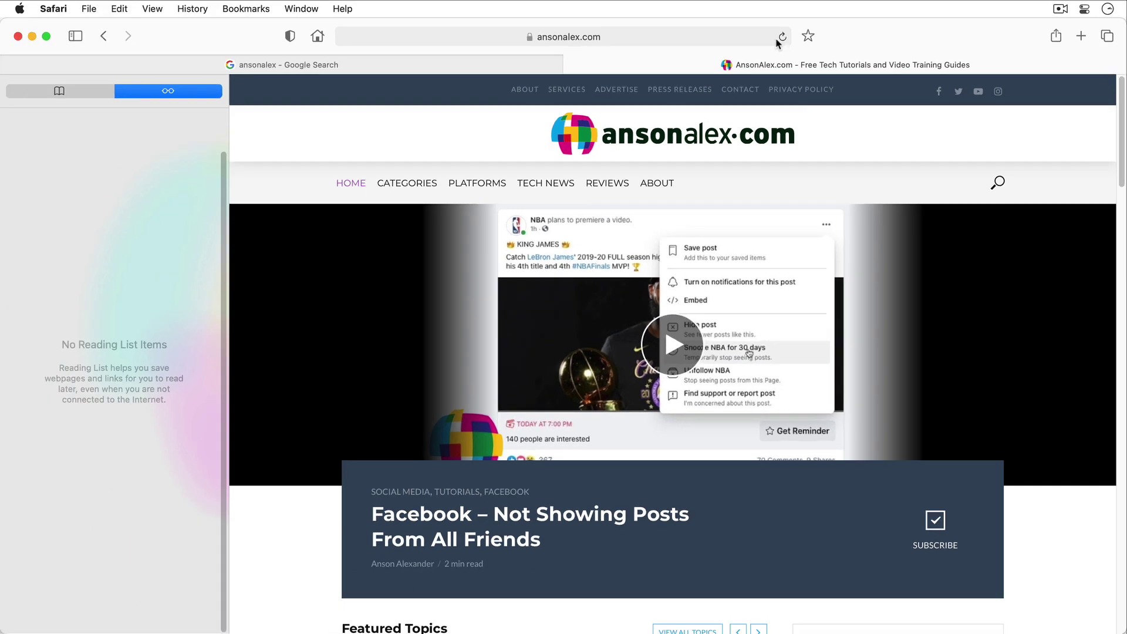
left_click(198, 9)
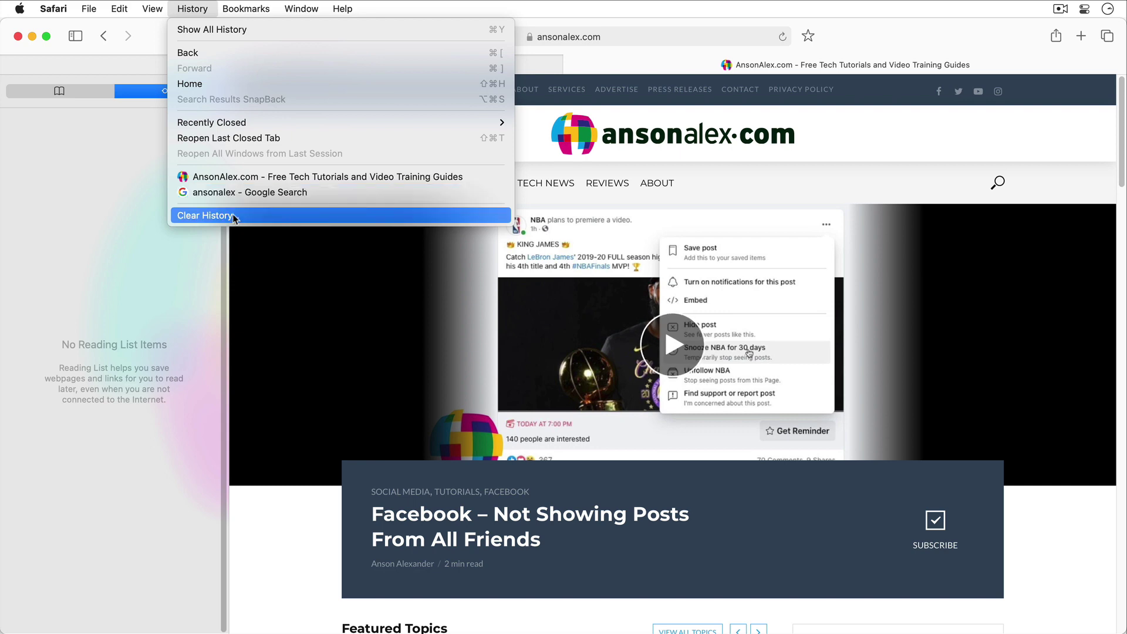
Clear the browsing history with the range set to all history
left_click(267, 217)
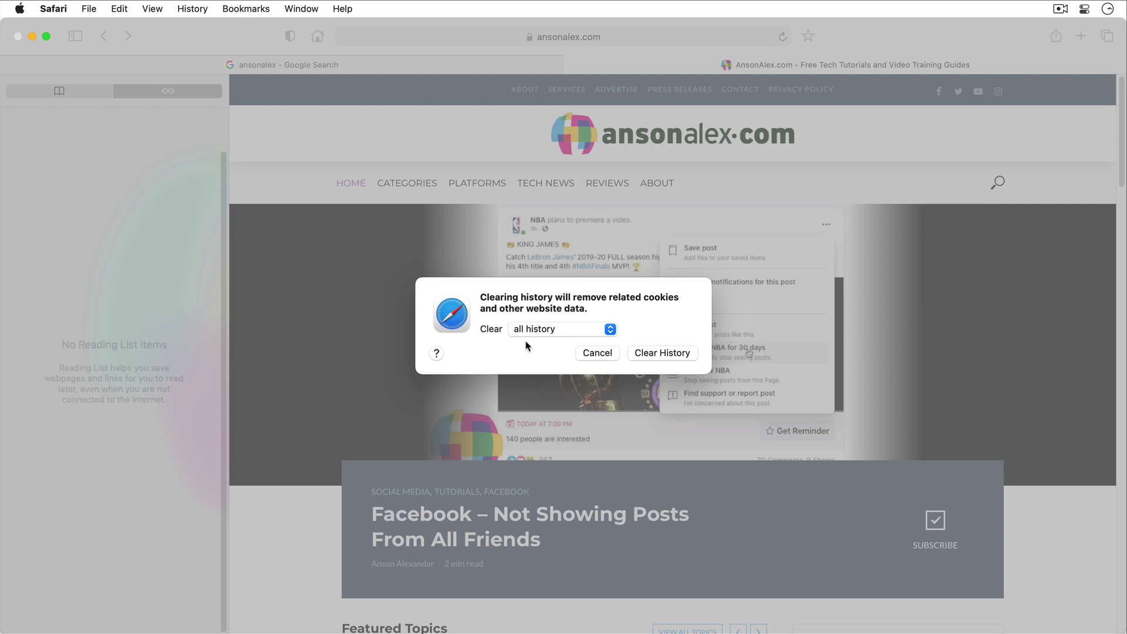
left_click(609, 329)
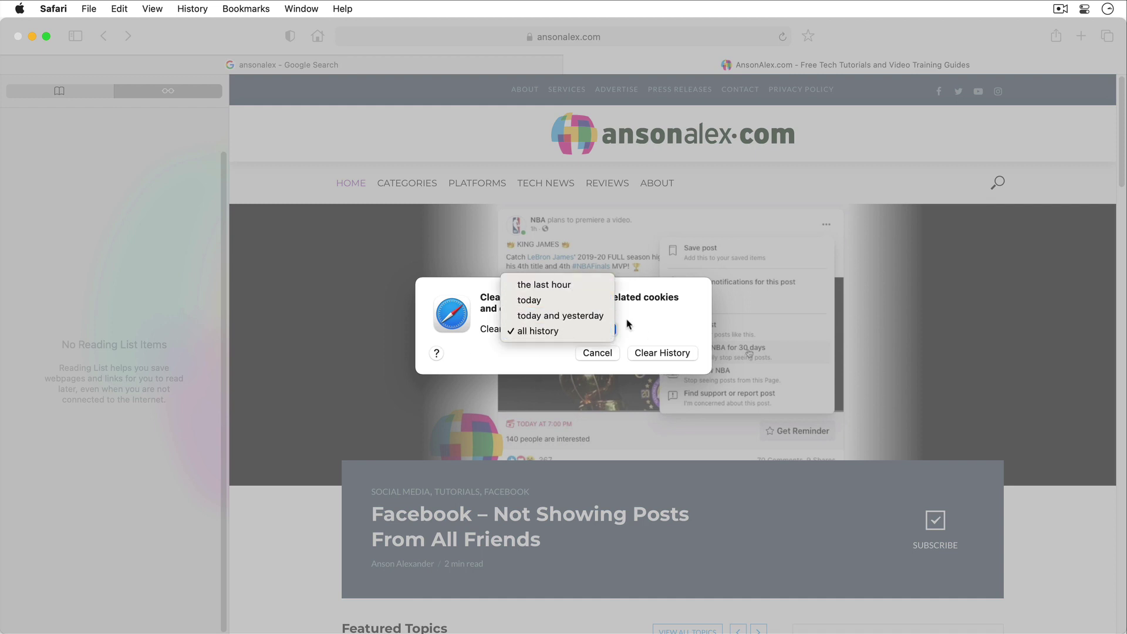
left_click(590, 331)
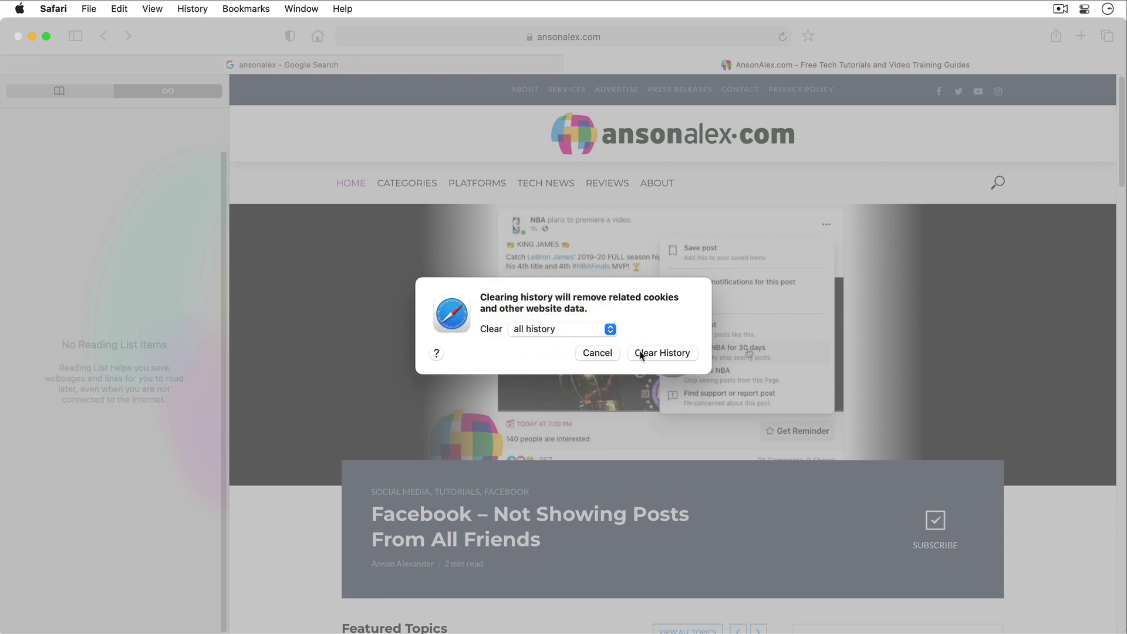
left_click(603, 354)
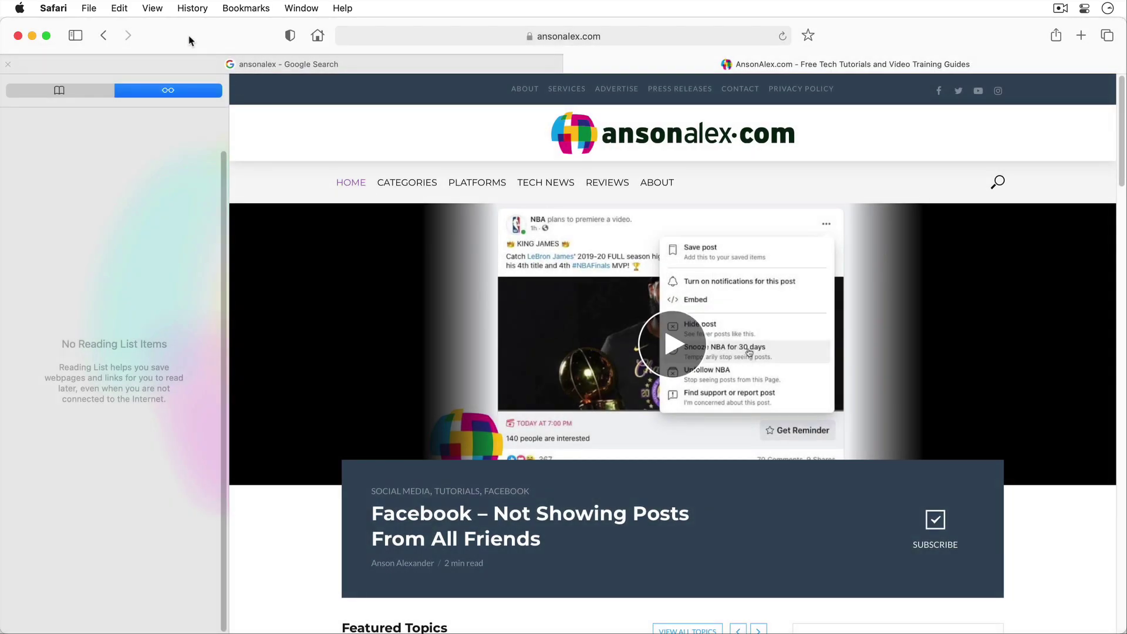
left_click(153, 8)
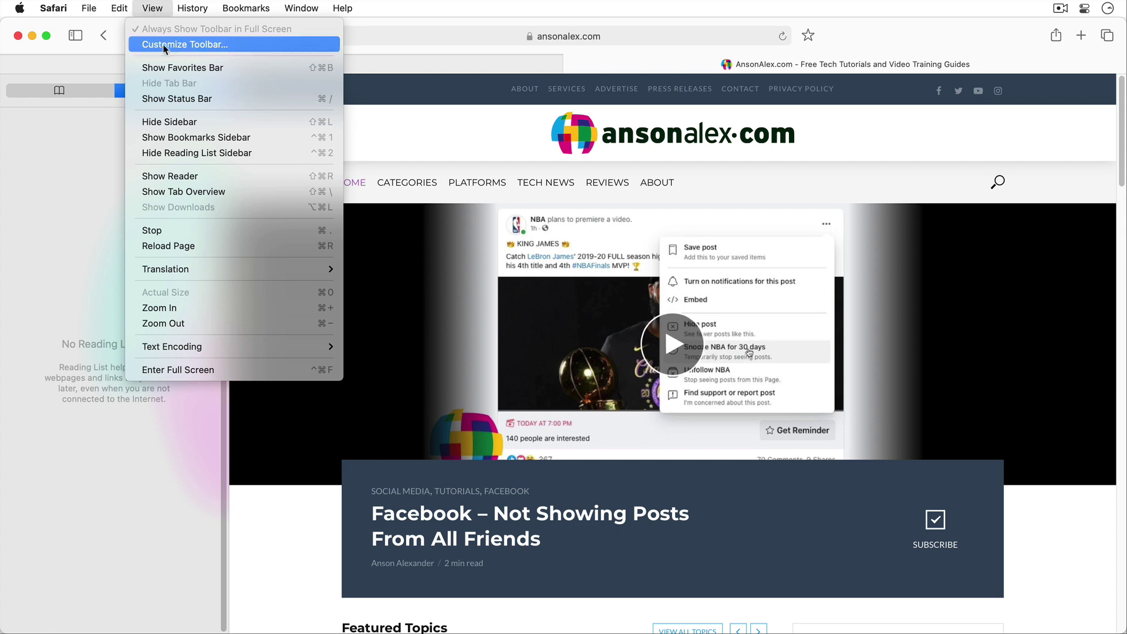
Show the Favorites Bar and drag the AnsonAlex.com page into Favorites
left_click(227, 68)
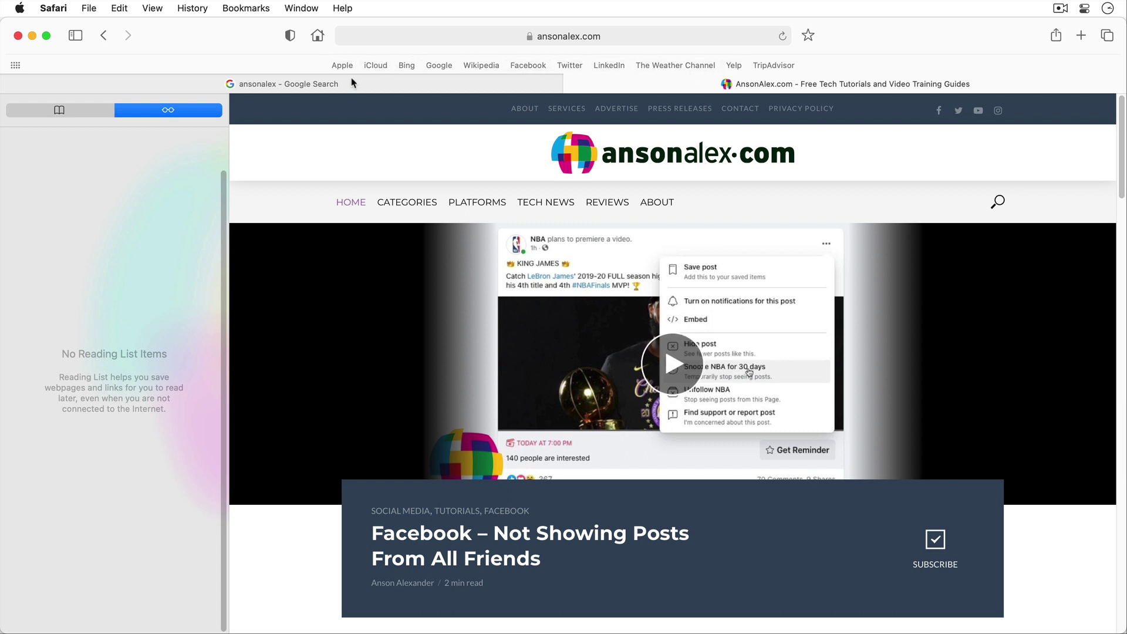
left_click(69, 106)
left_click_drag(64, 174, 53, 137)
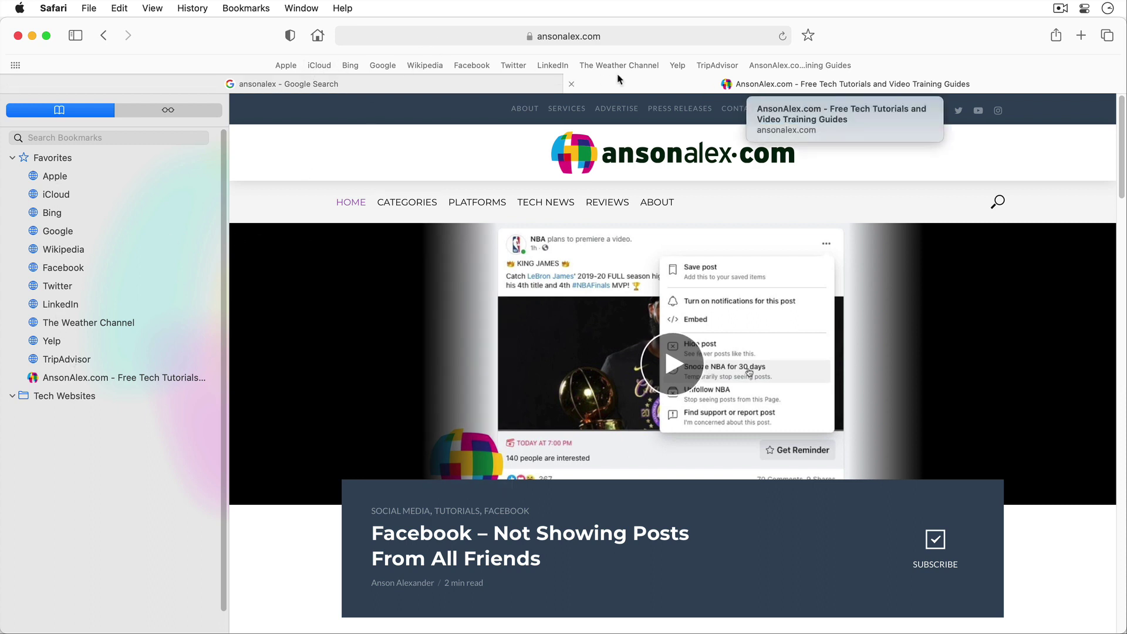
left_click(780, 65)
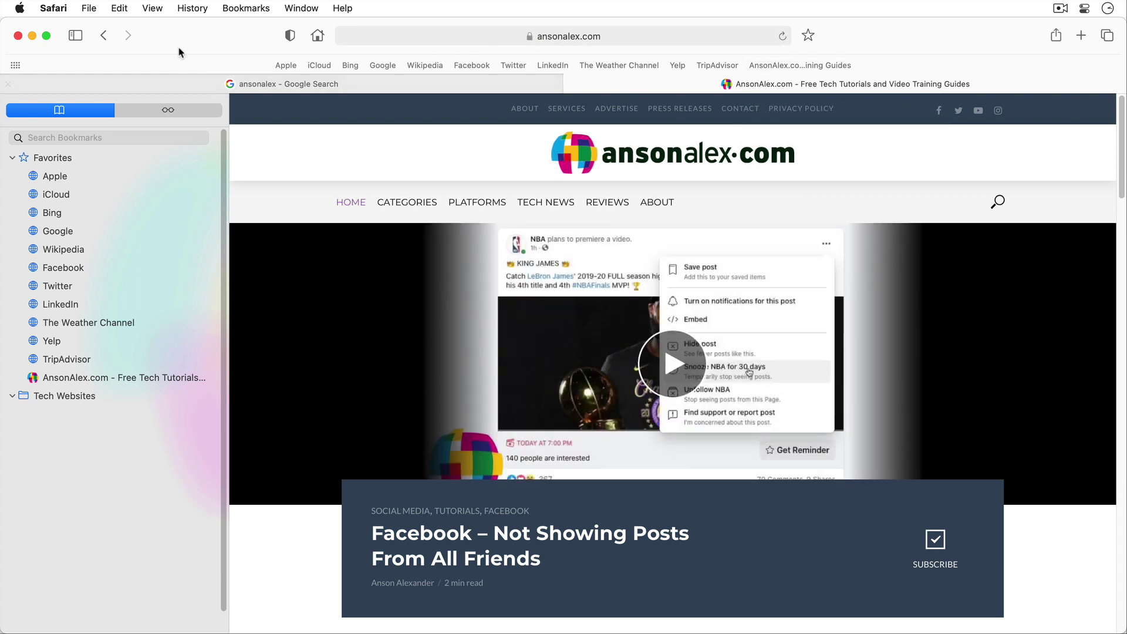
Hide the bookmarks sidebar to widen the page
left_click(154, 7)
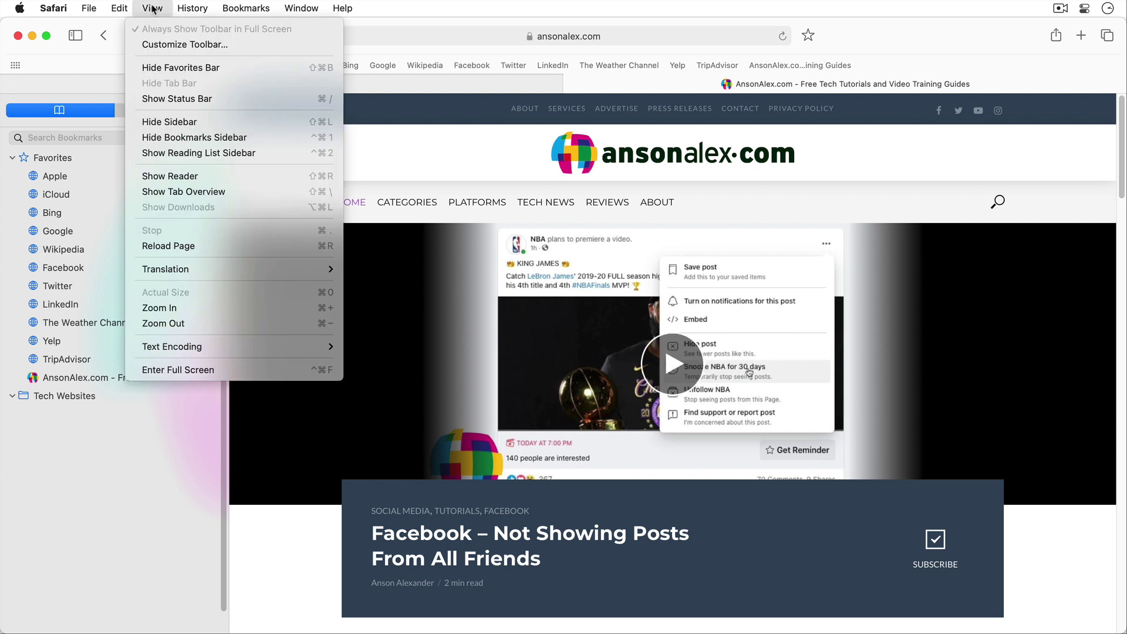
left_click(226, 72)
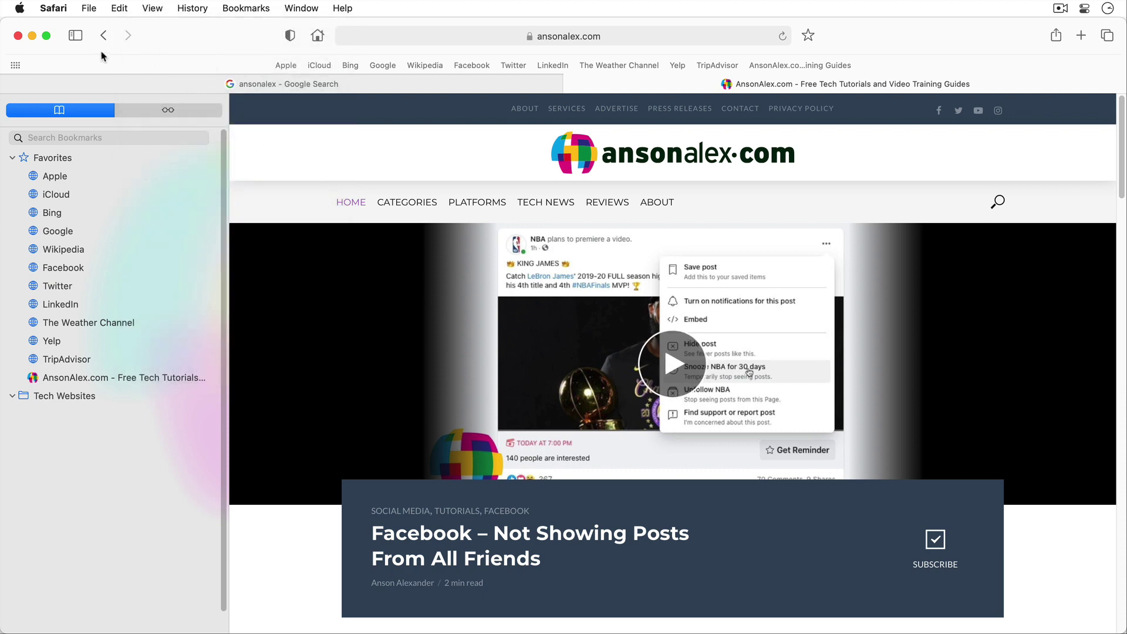
left_click(75, 36)
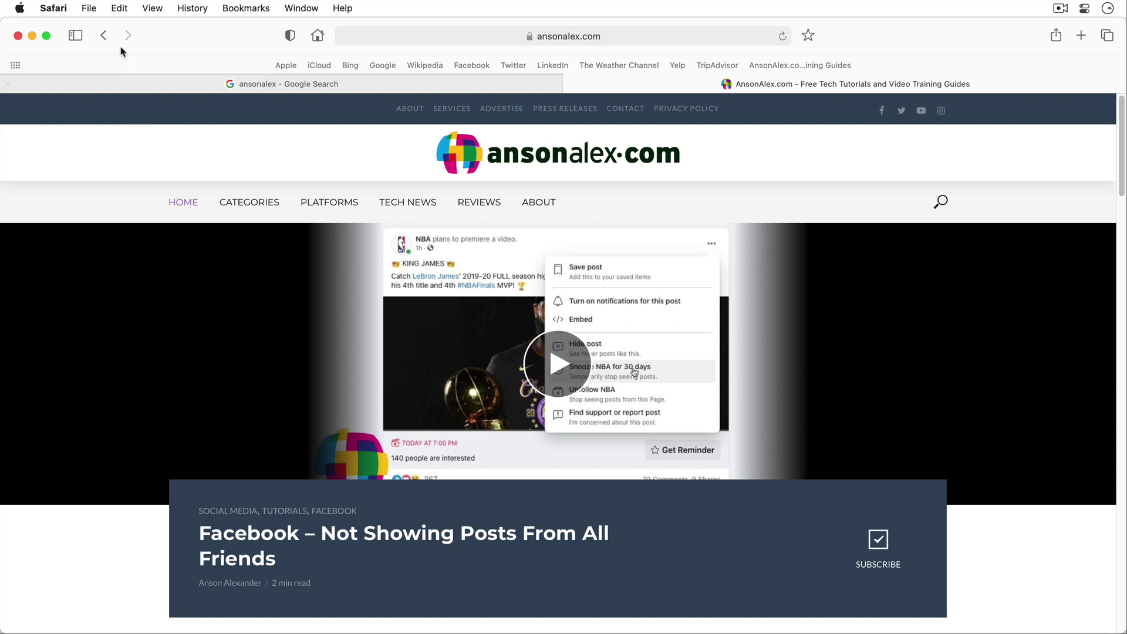
left_click(59, 7)
Set Safari to open all windows from last session, and new windows and tabs to Homepage
left_click(107, 67)
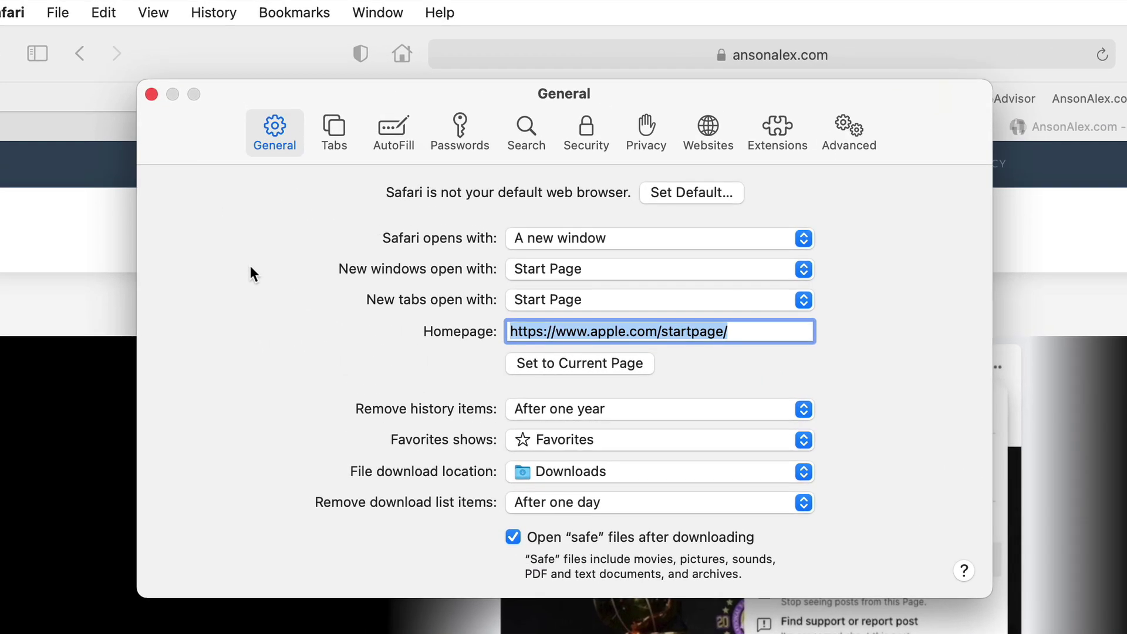
left_click(803, 242)
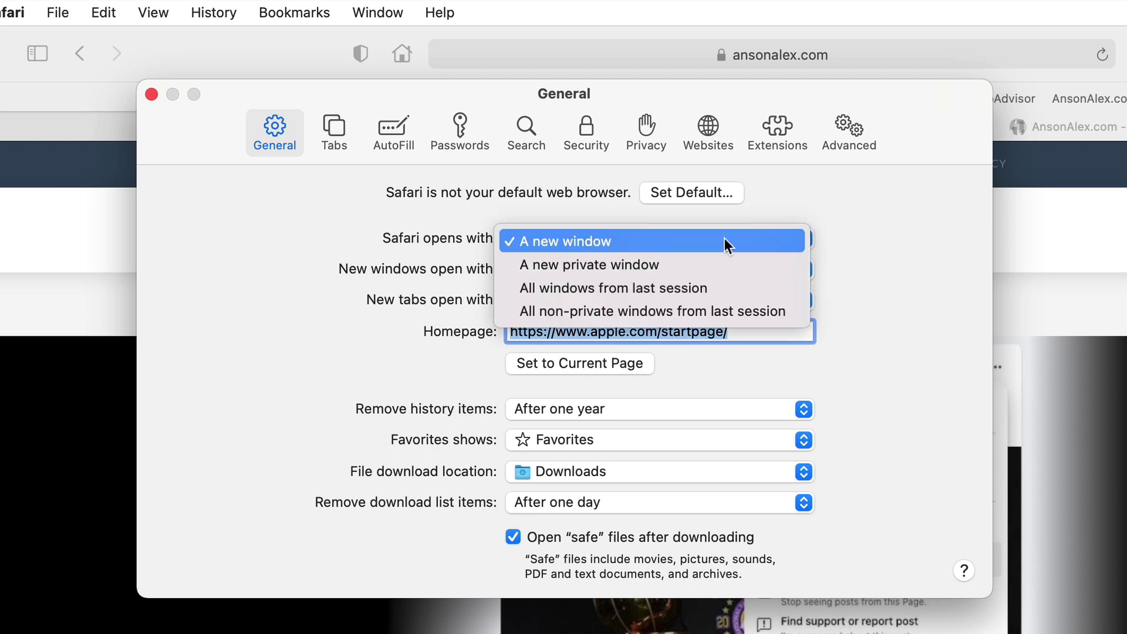
left_click(724, 290)
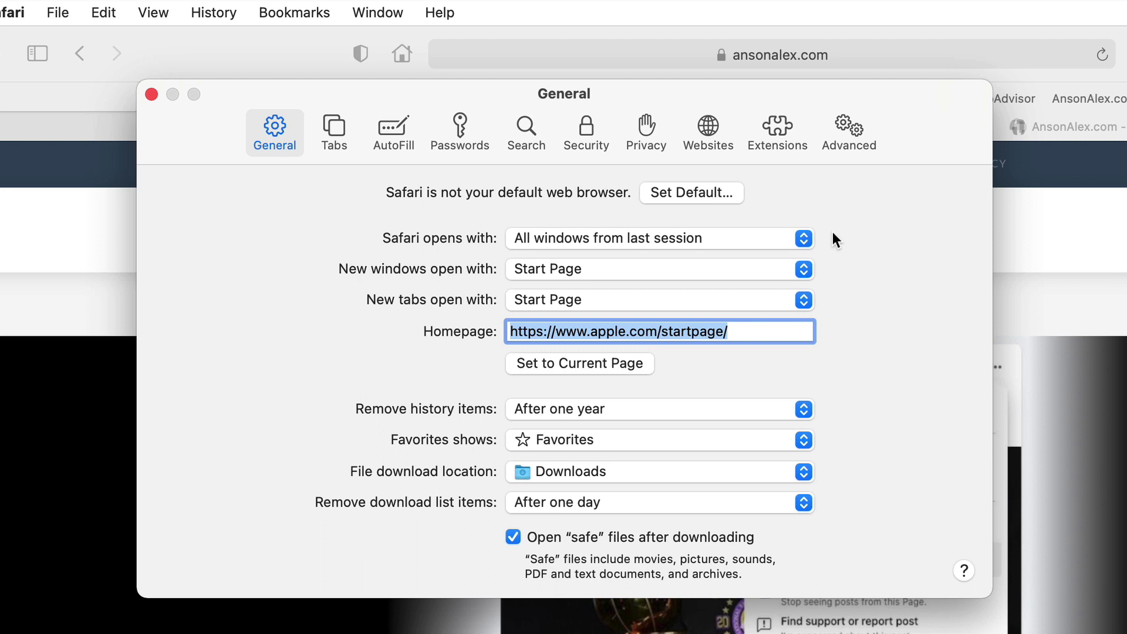
left_click(803, 269)
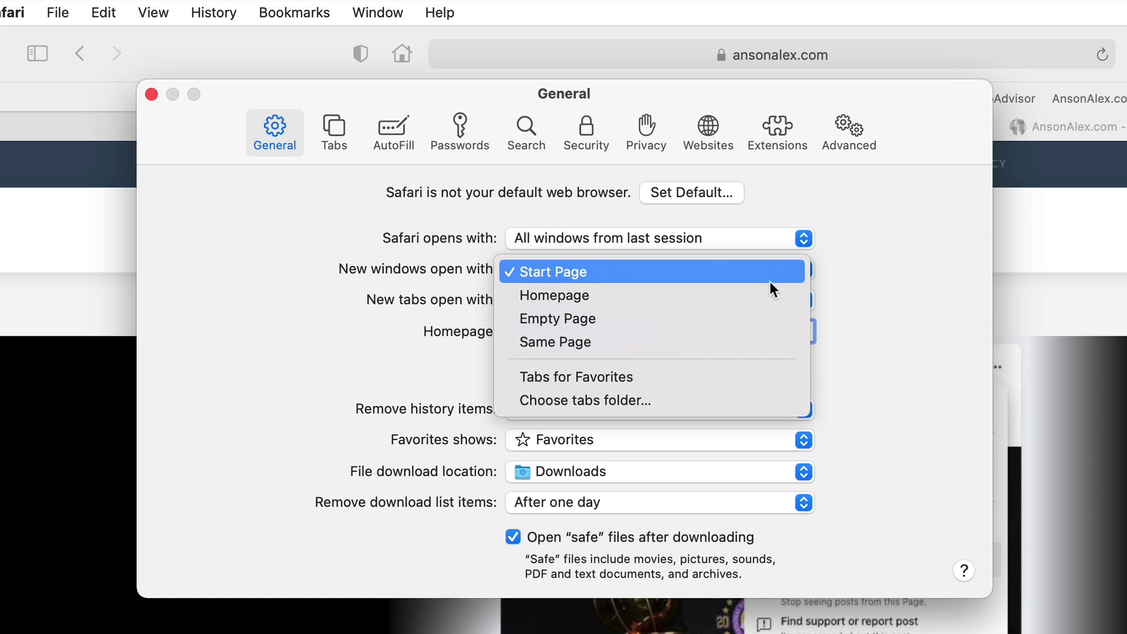
left_click(607, 295)
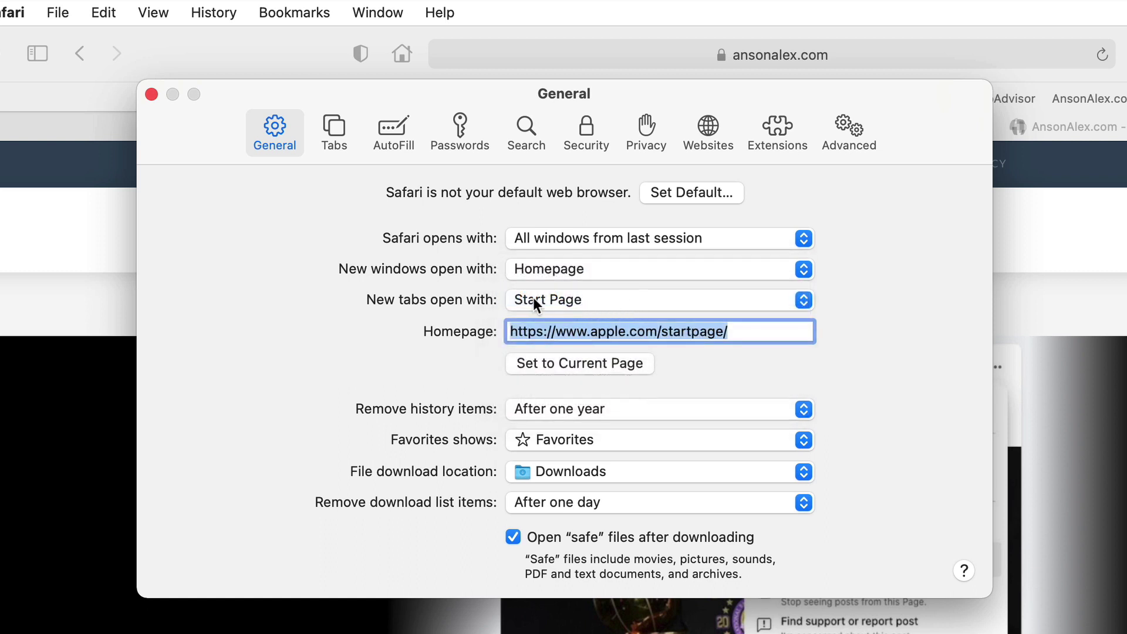
left_click(586, 298)
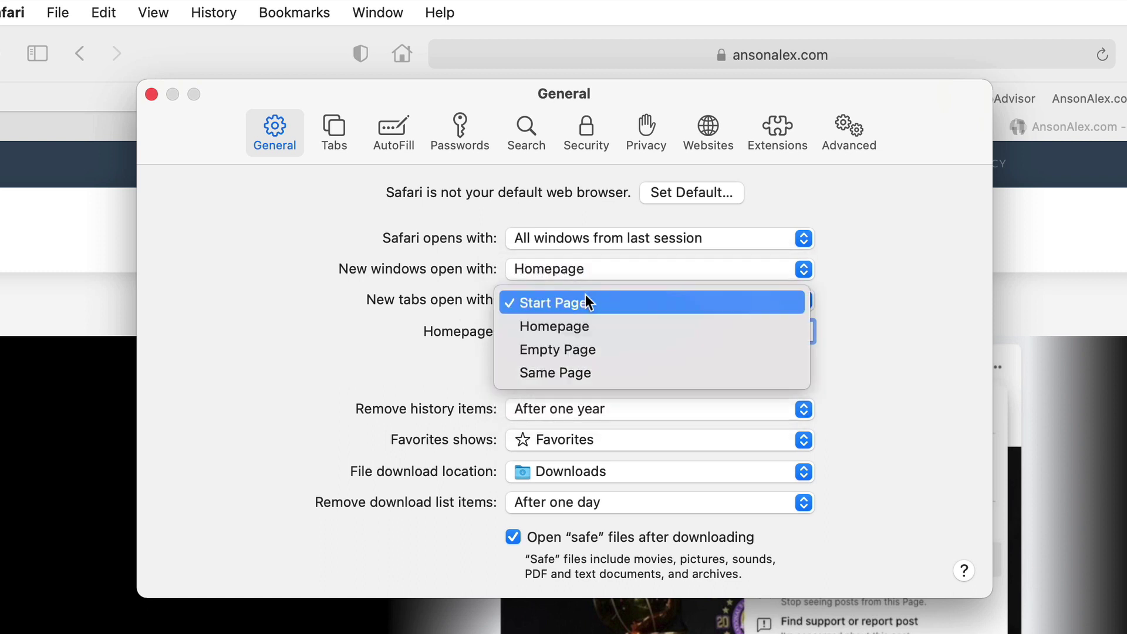
left_click(614, 325)
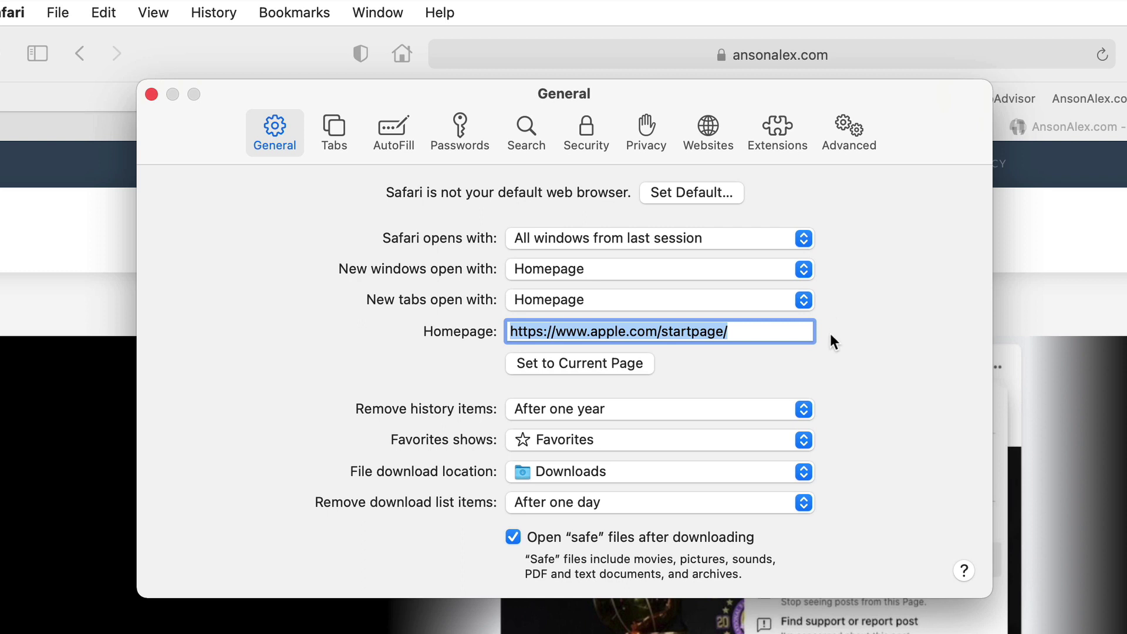
left_click(737, 331)
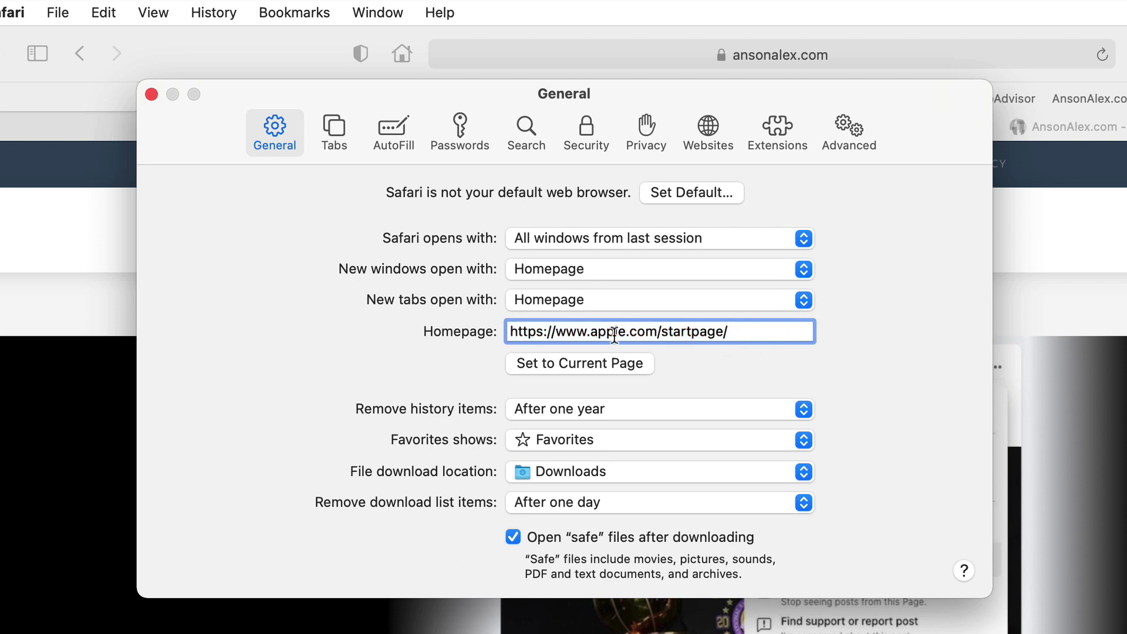
left_click_drag(590, 333, 762, 336)
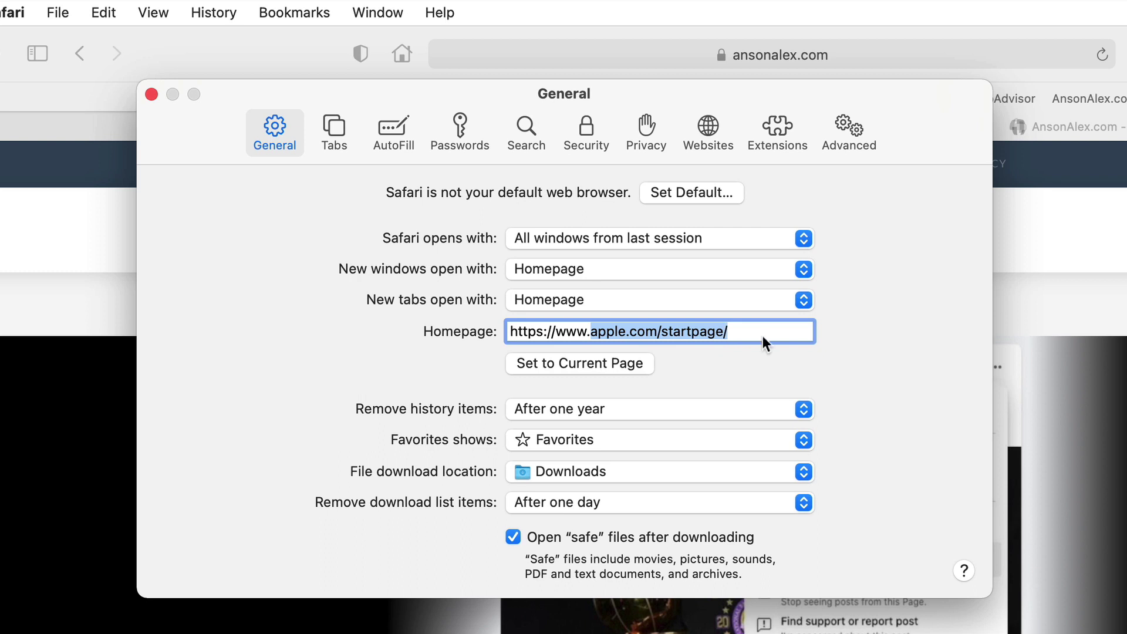
type("an")
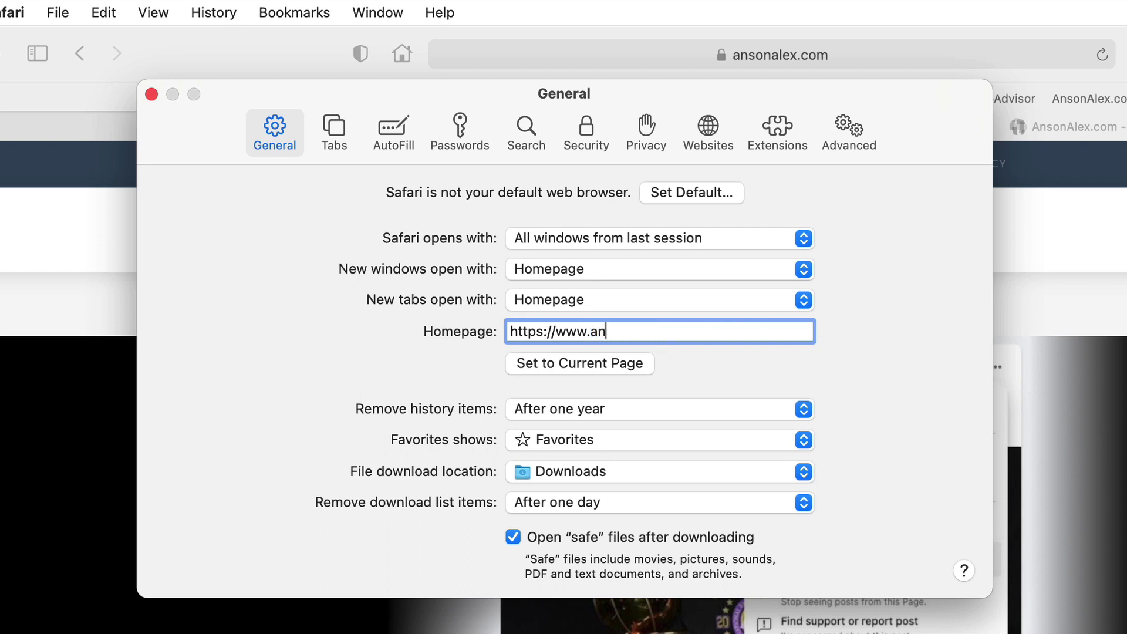
type("sonalex.com")
Review the Passwords and Search preferences, keeping Google as the search engine
left_click(469, 147)
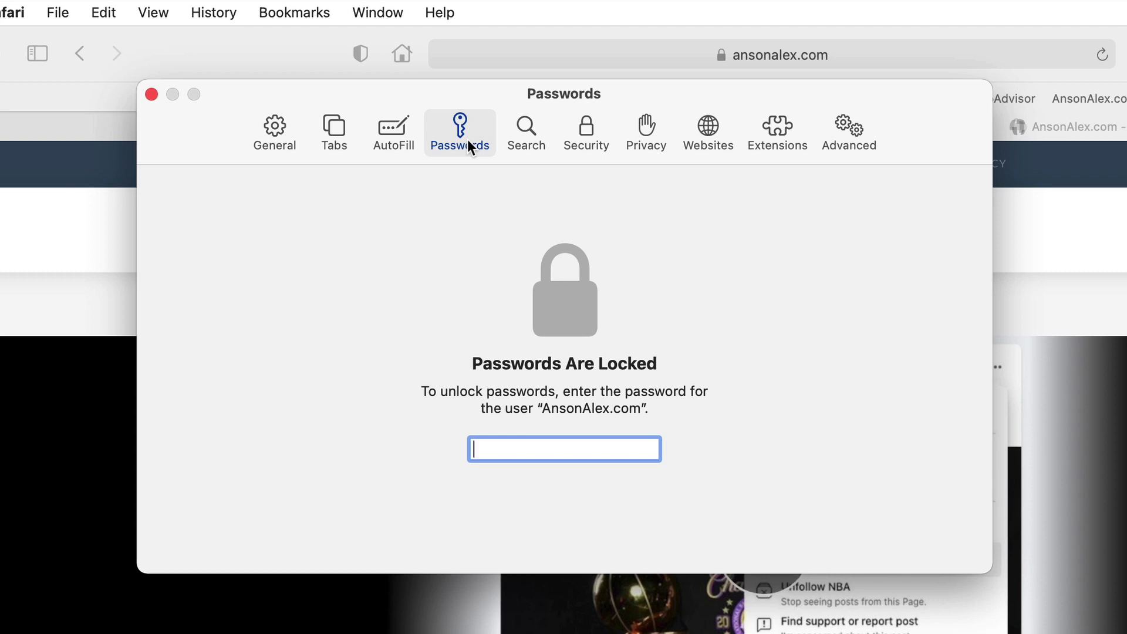
left_click(533, 130)
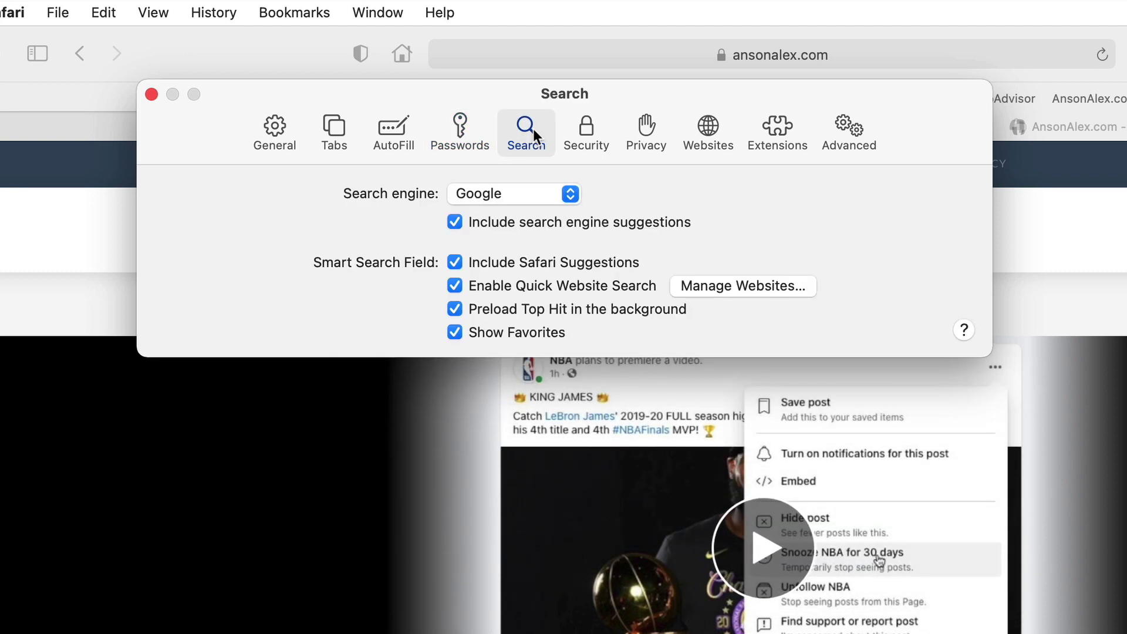
left_click(569, 192)
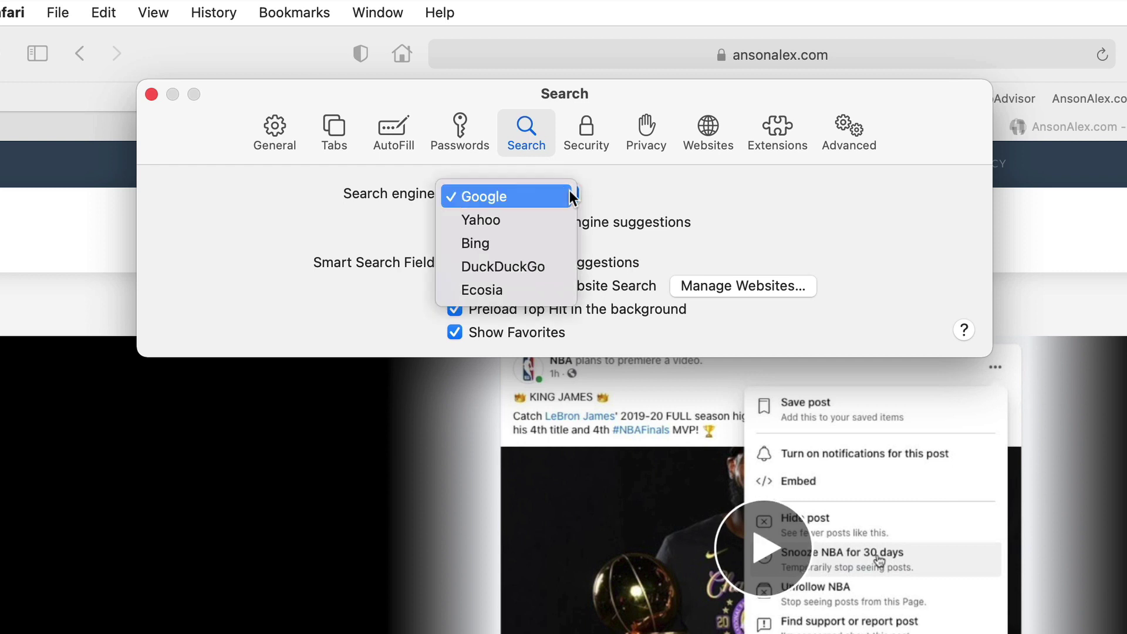
left_click(614, 197)
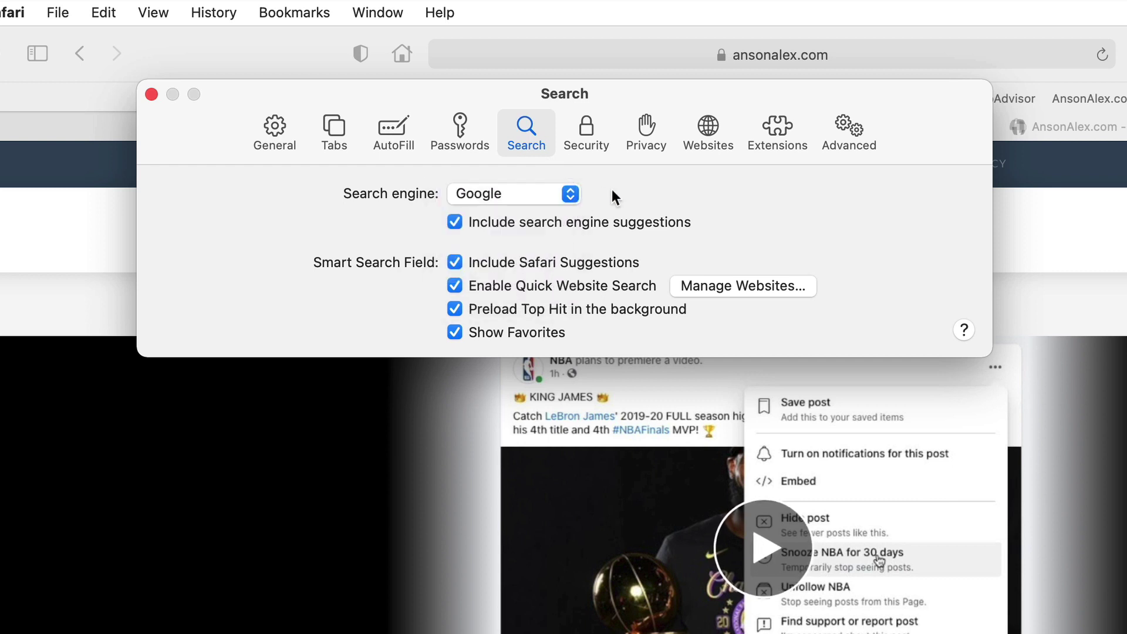
Check stored website data under Privacy without removing any, then browse more extensions in the App Store
left_click(644, 142)
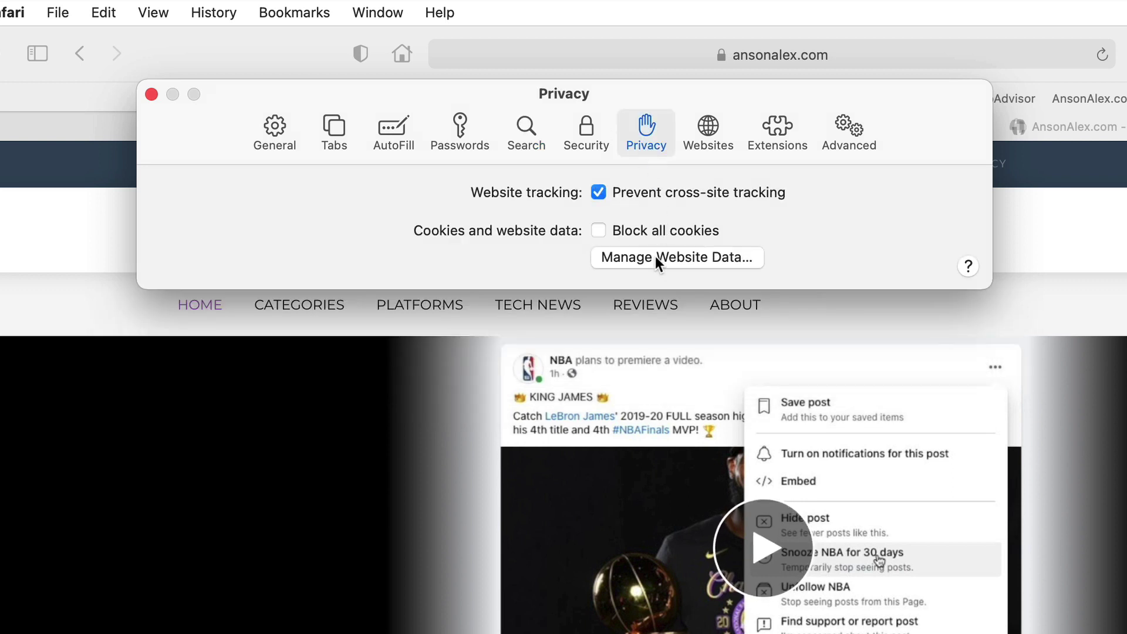
left_click(699, 262)
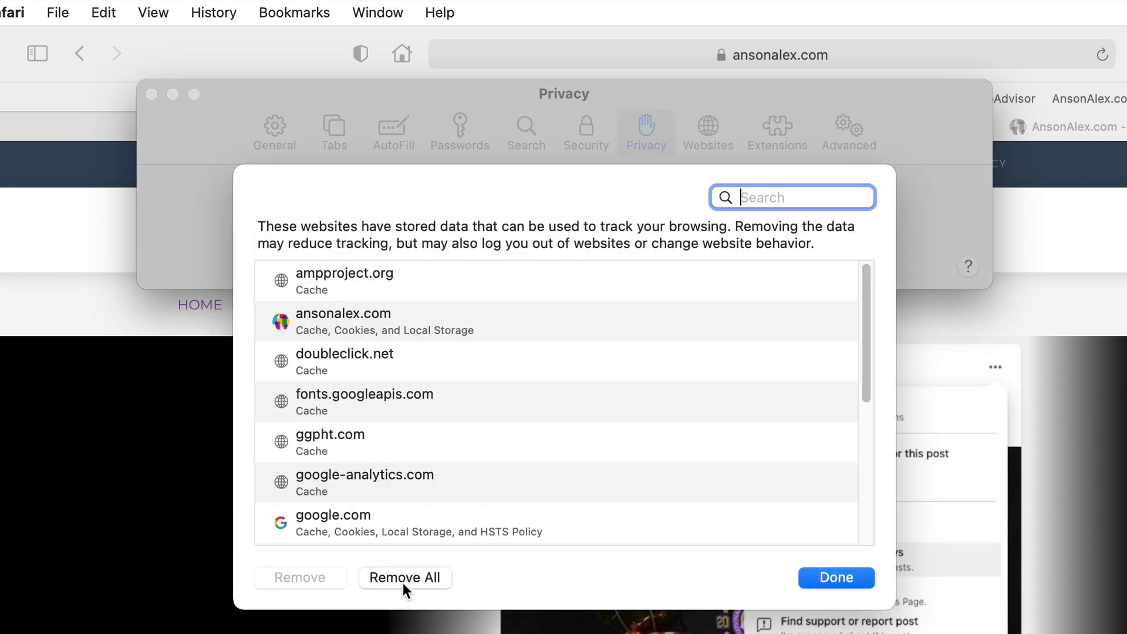
left_click(836, 577)
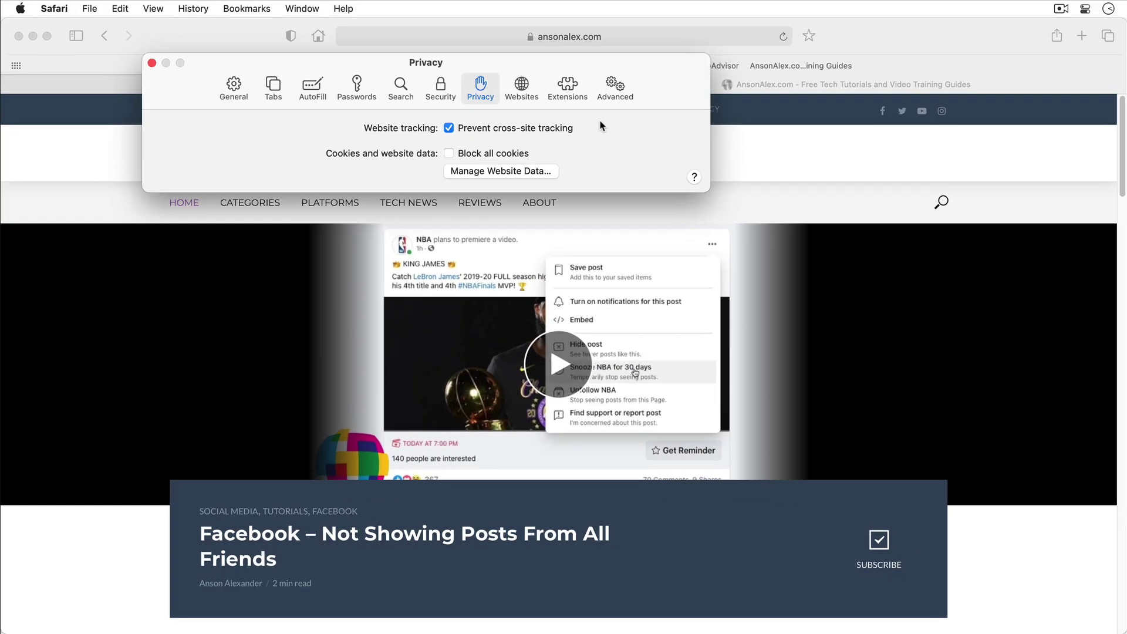
left_click(569, 94)
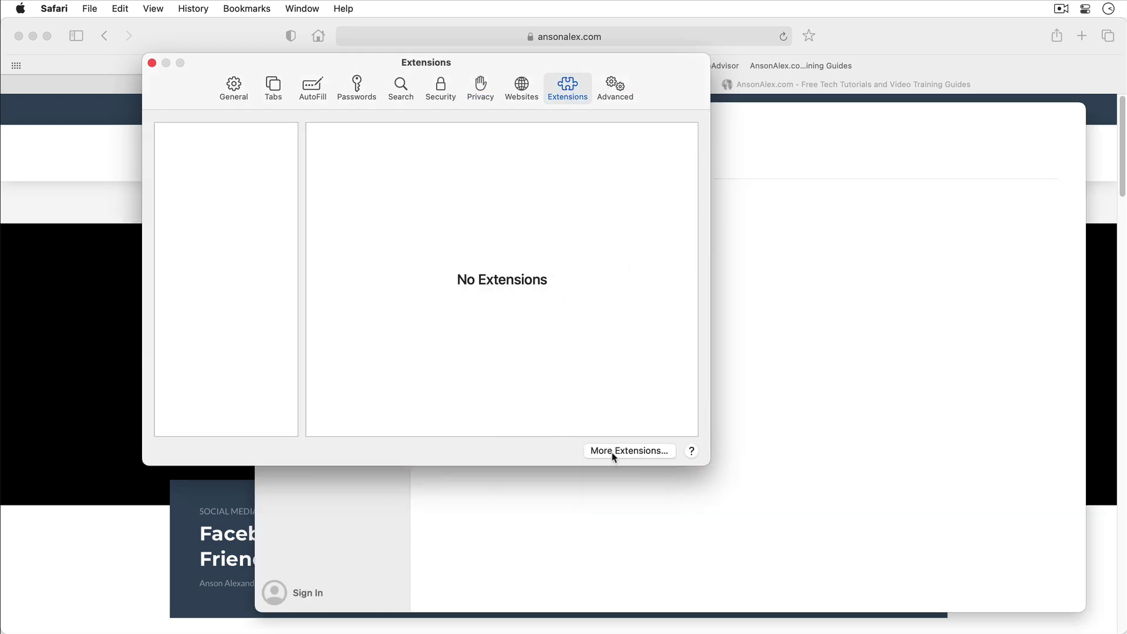
left_click(829, 127)
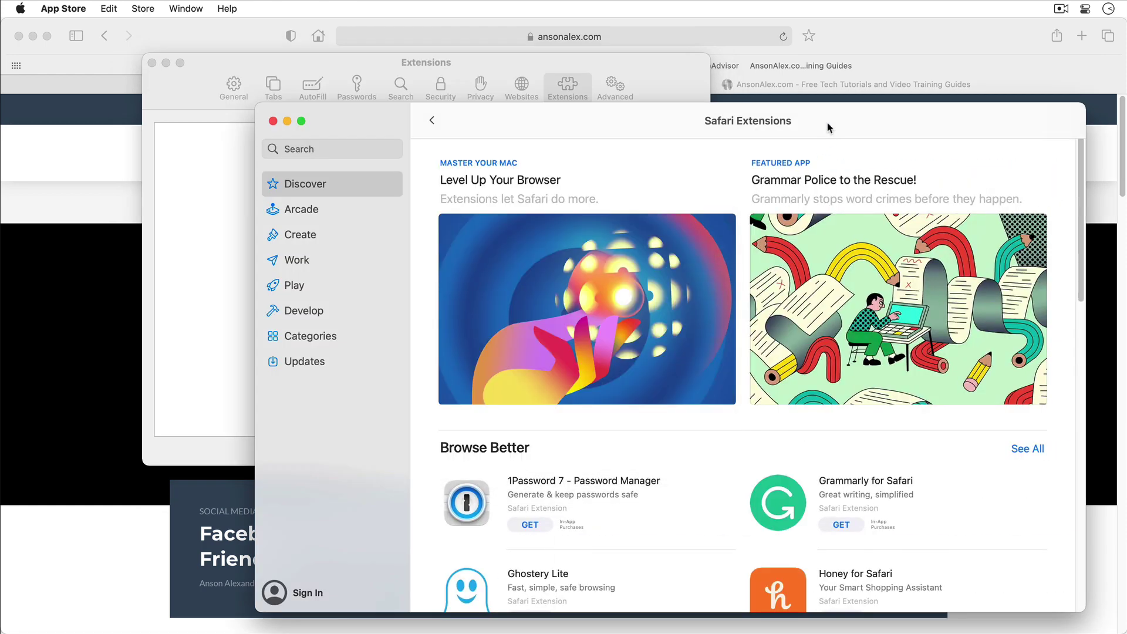